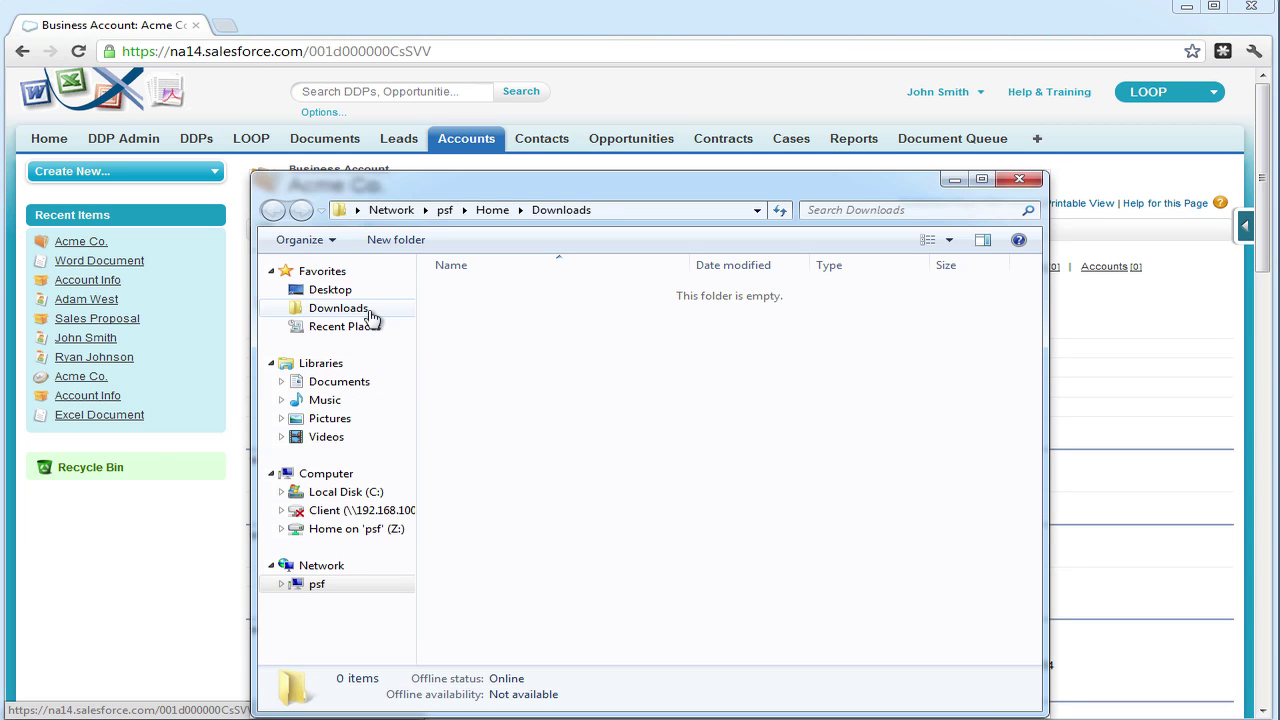
# Preview Drawloop Logo from the Documents library in Photo Viewer, then close the viewer and Explorer
pyautogui.click(362, 381)
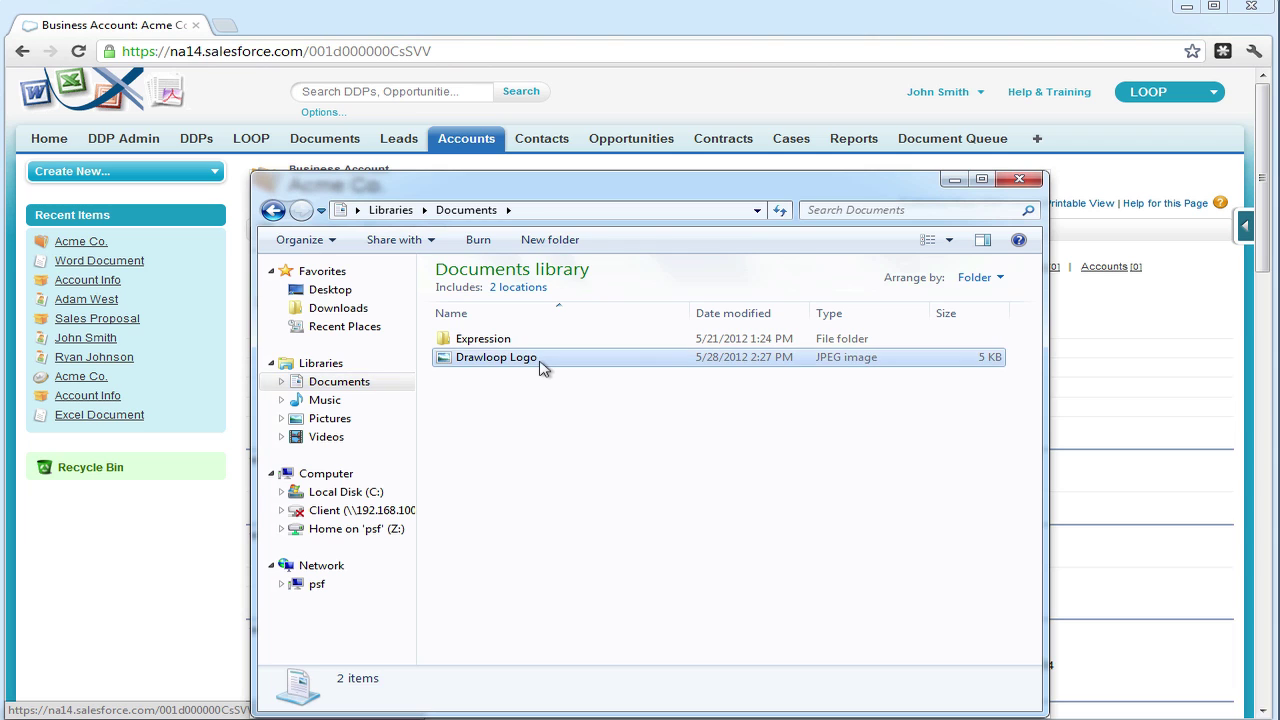
pyautogui.click(543, 364)
pyautogui.rightClick(543, 364)
pyautogui.click(546, 372)
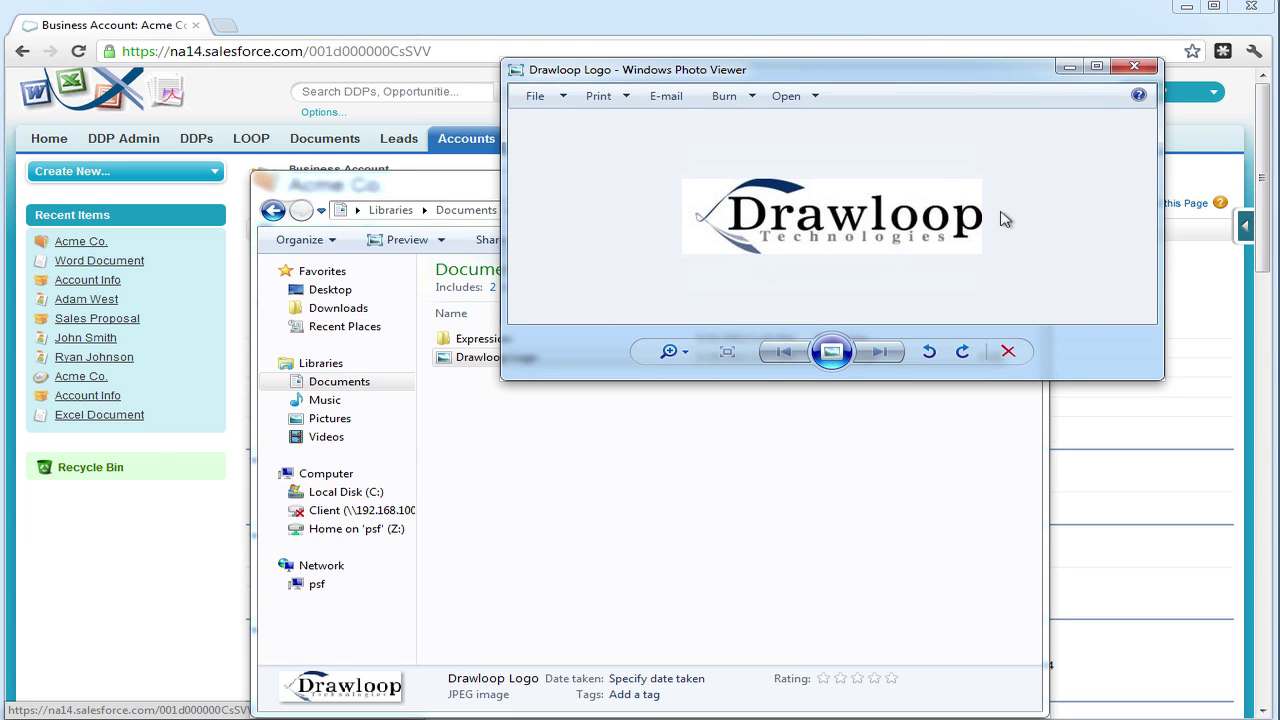
pyautogui.click(1134, 66)
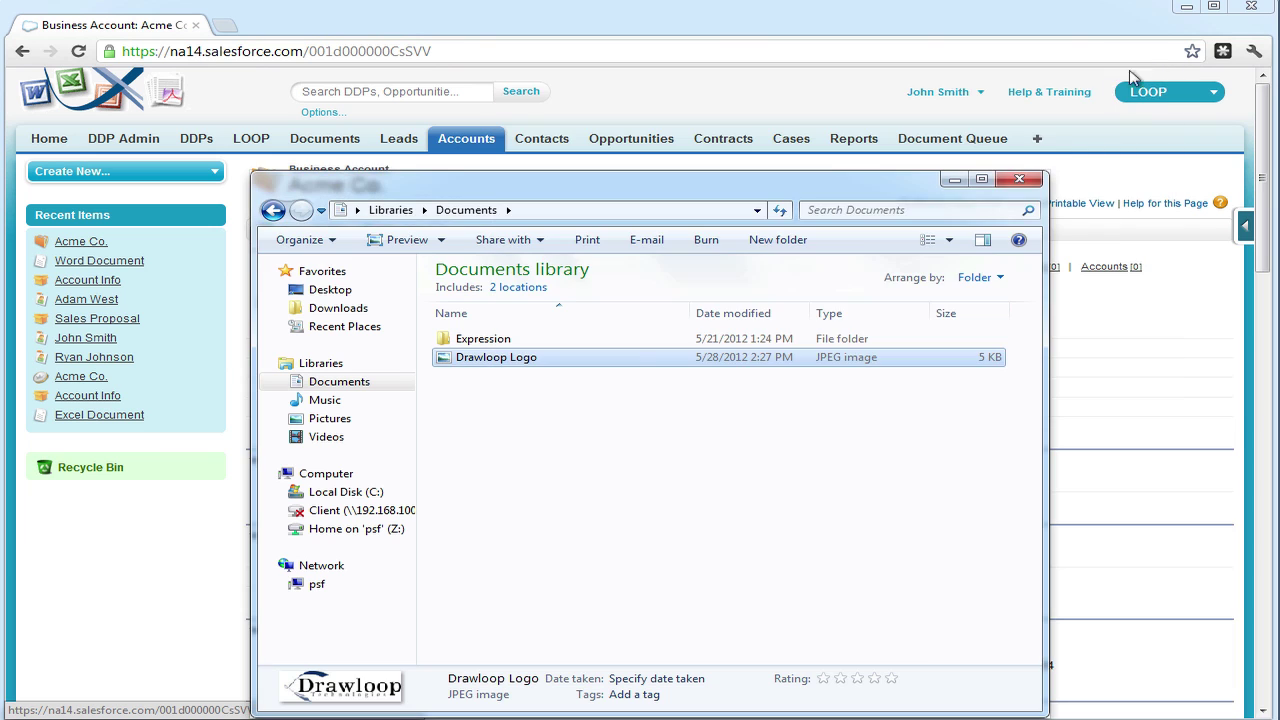
pyautogui.click(1029, 188)
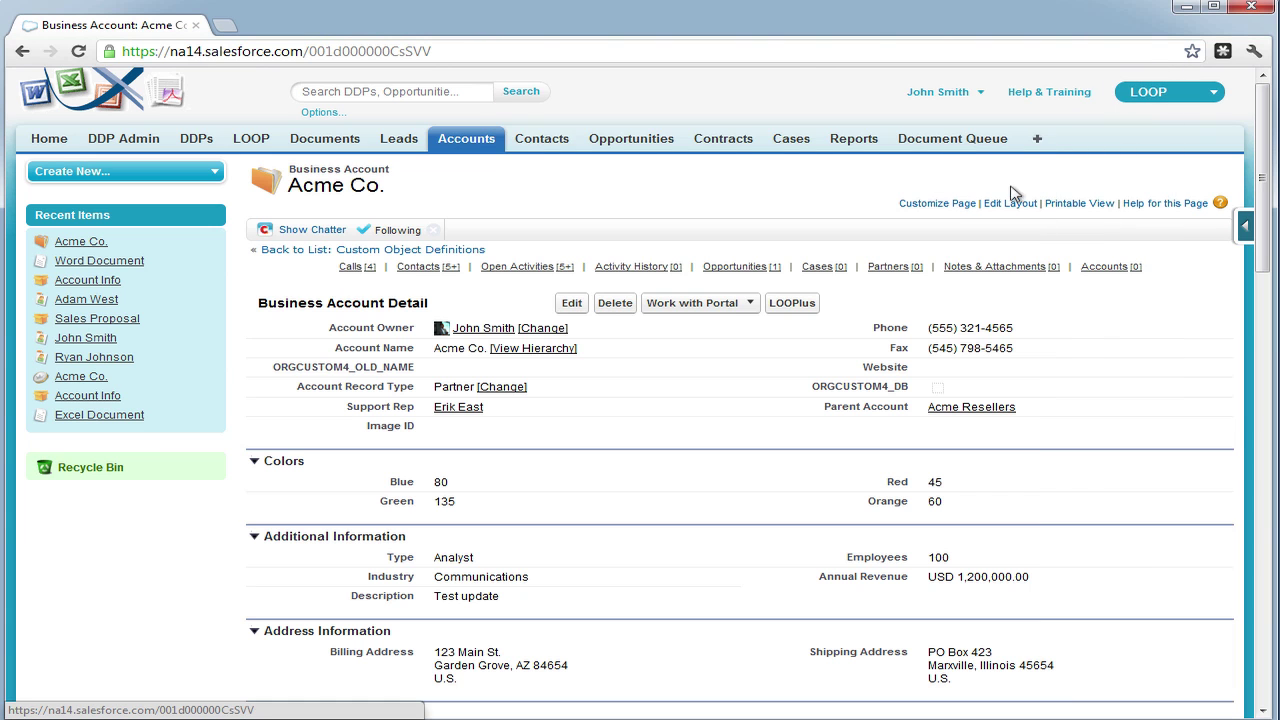
# Start a new Salesforce document named Logo in the LOOP Files folder
pyautogui.middleClick(316, 142)
pyautogui.click(285, 28)
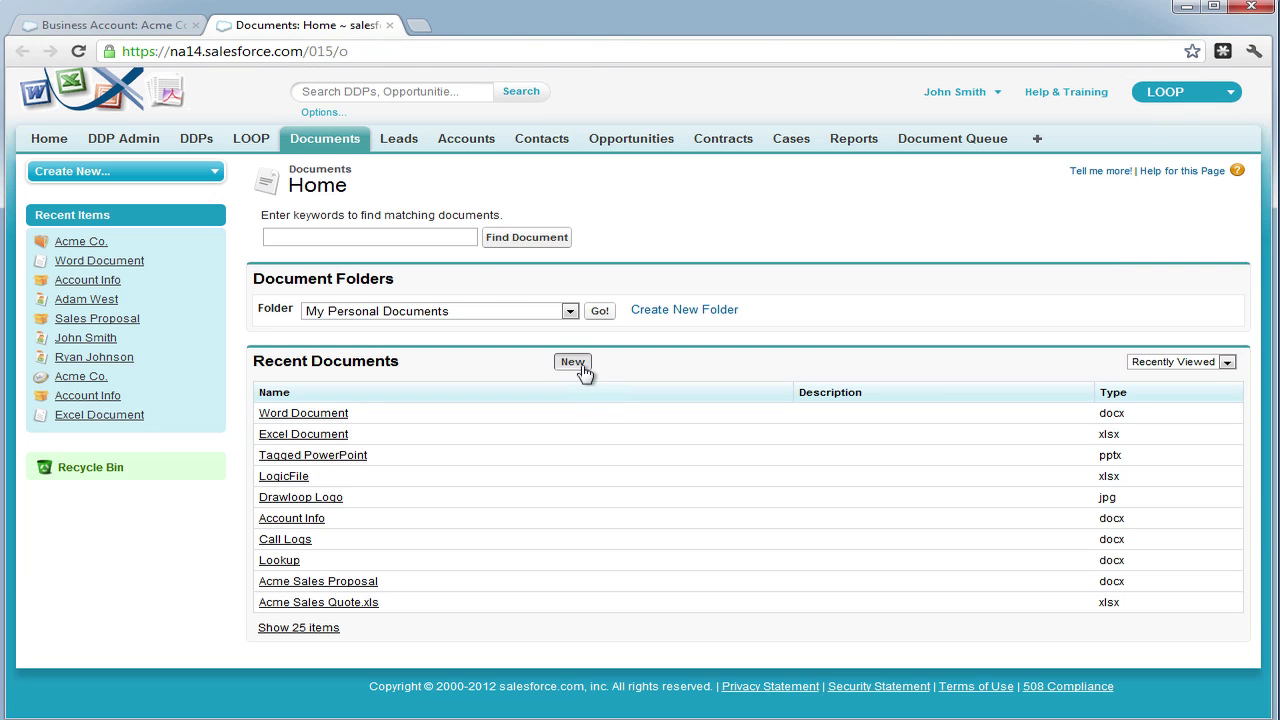
pyautogui.click(574, 363)
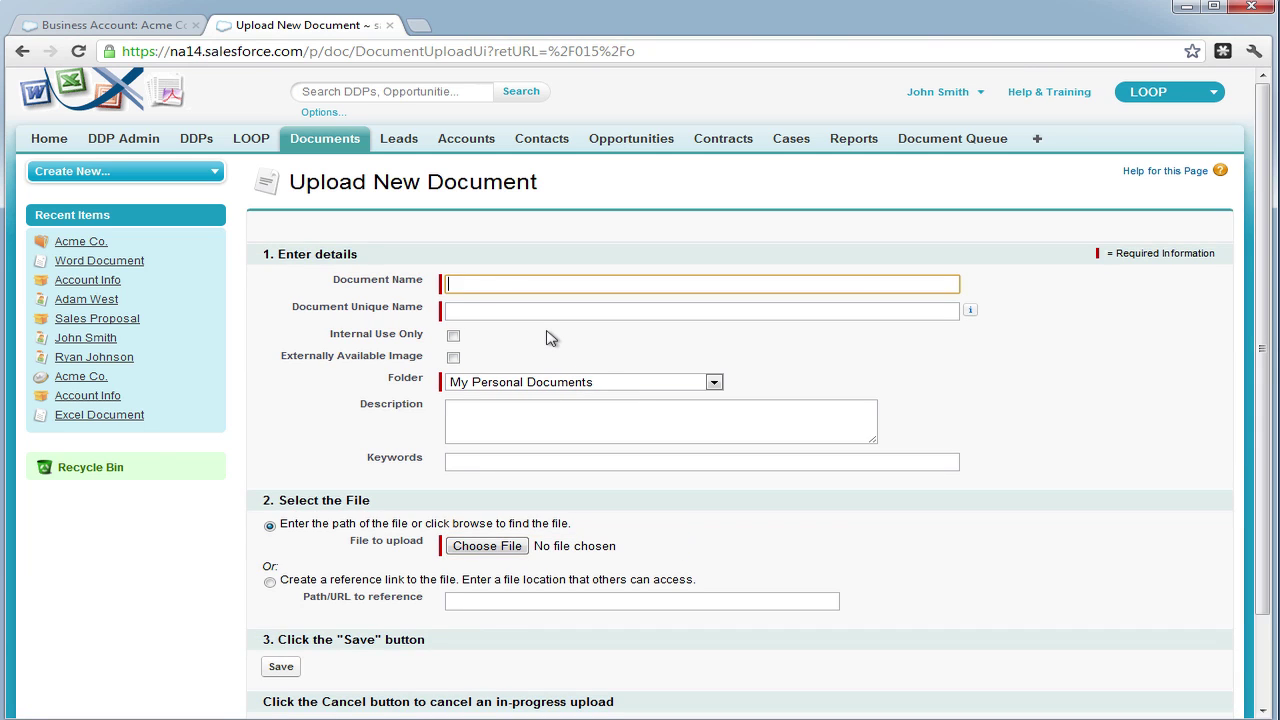
pyautogui.write('Logo')
pyautogui.press('Tab')
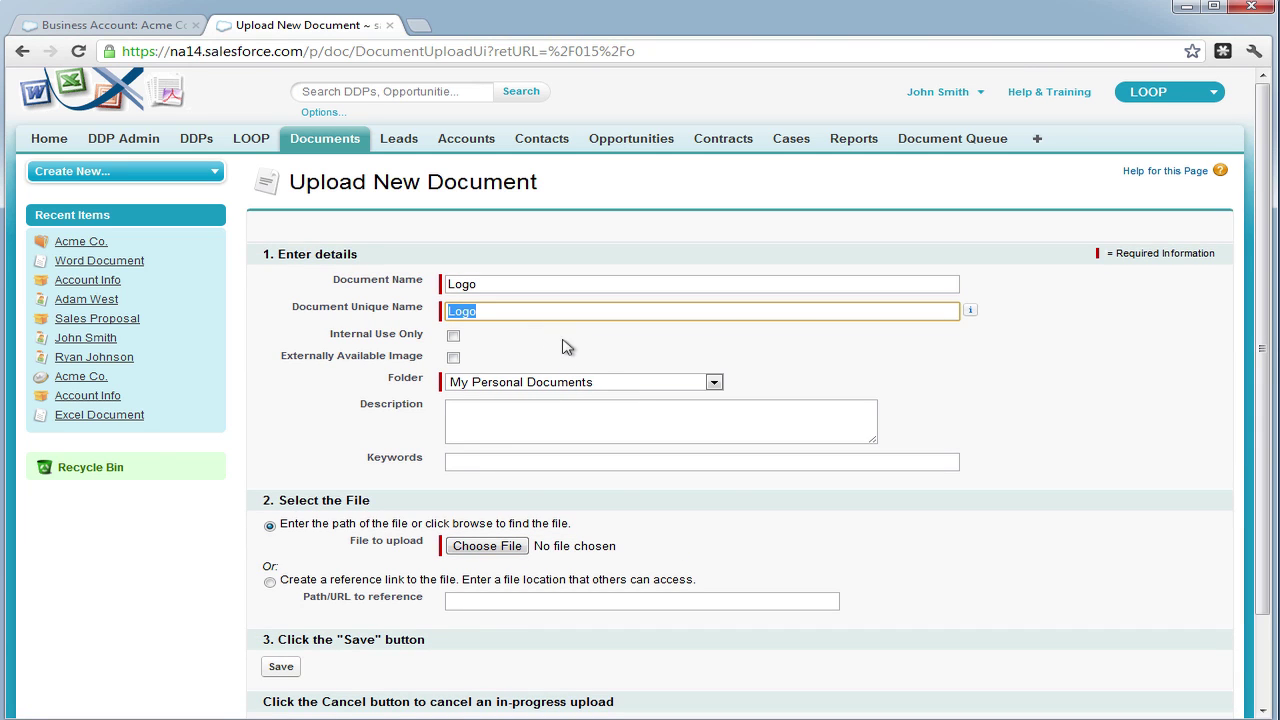
pyautogui.click(574, 388)
pyautogui.click(571, 444)
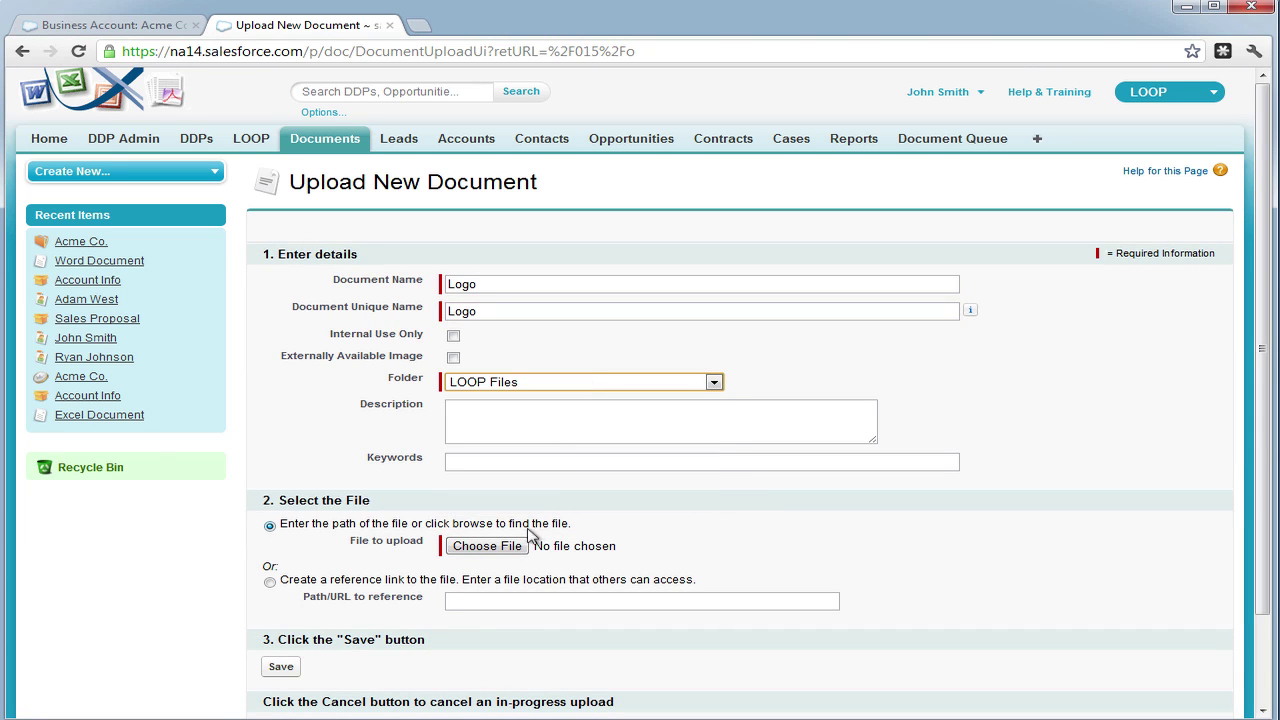
# Attach the Drawloop Logo image from Documents as the file and save the document
pyautogui.click(497, 549)
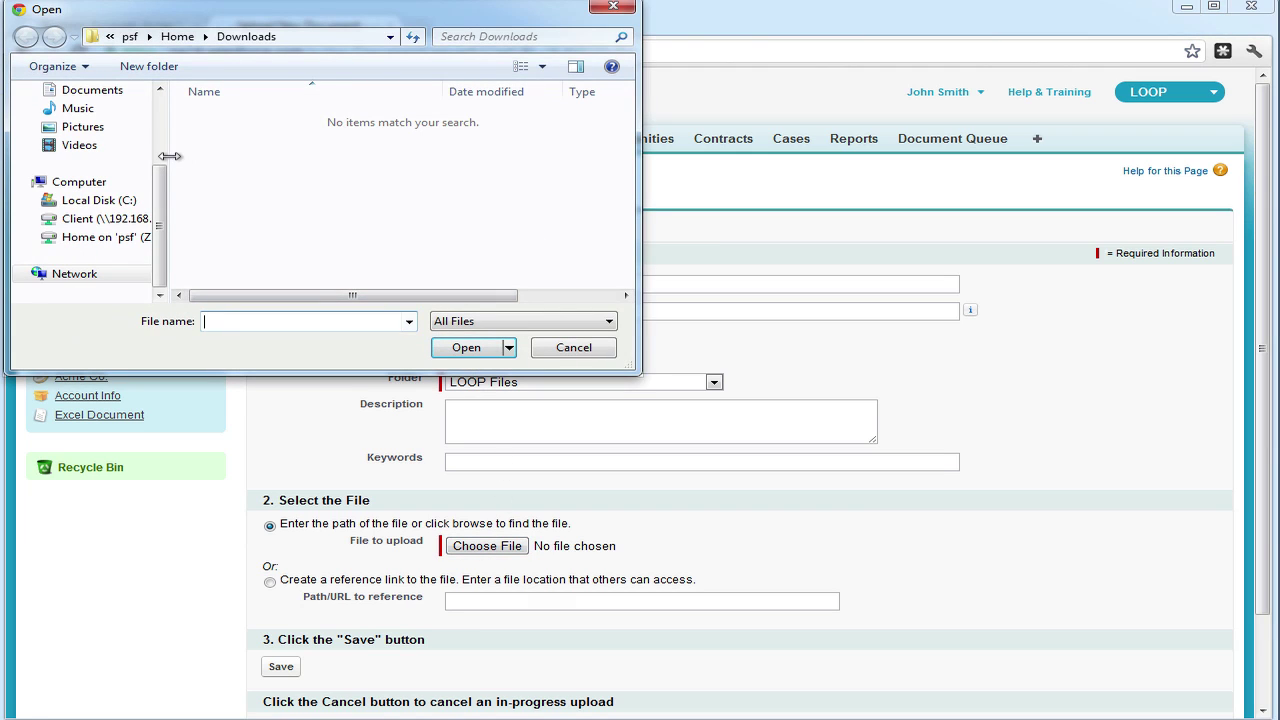
pyautogui.click(90, 90)
pyautogui.doubleClick(245, 184)
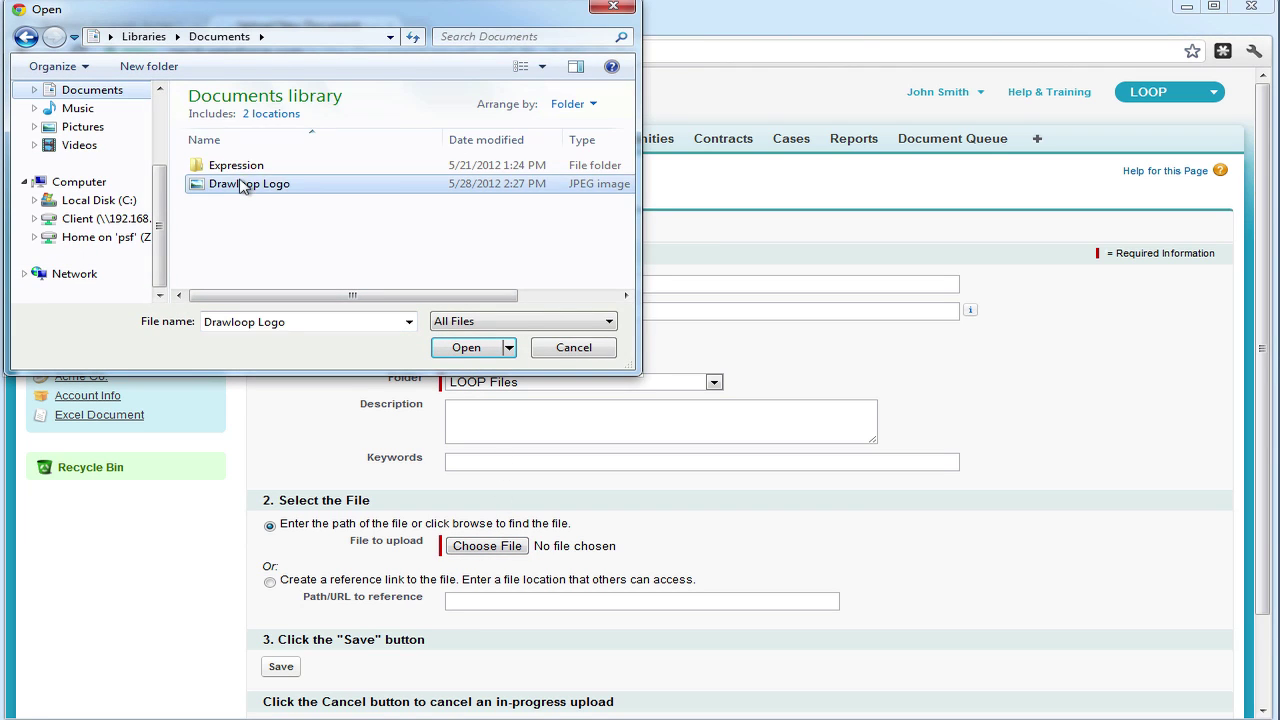
pyautogui.click(283, 667)
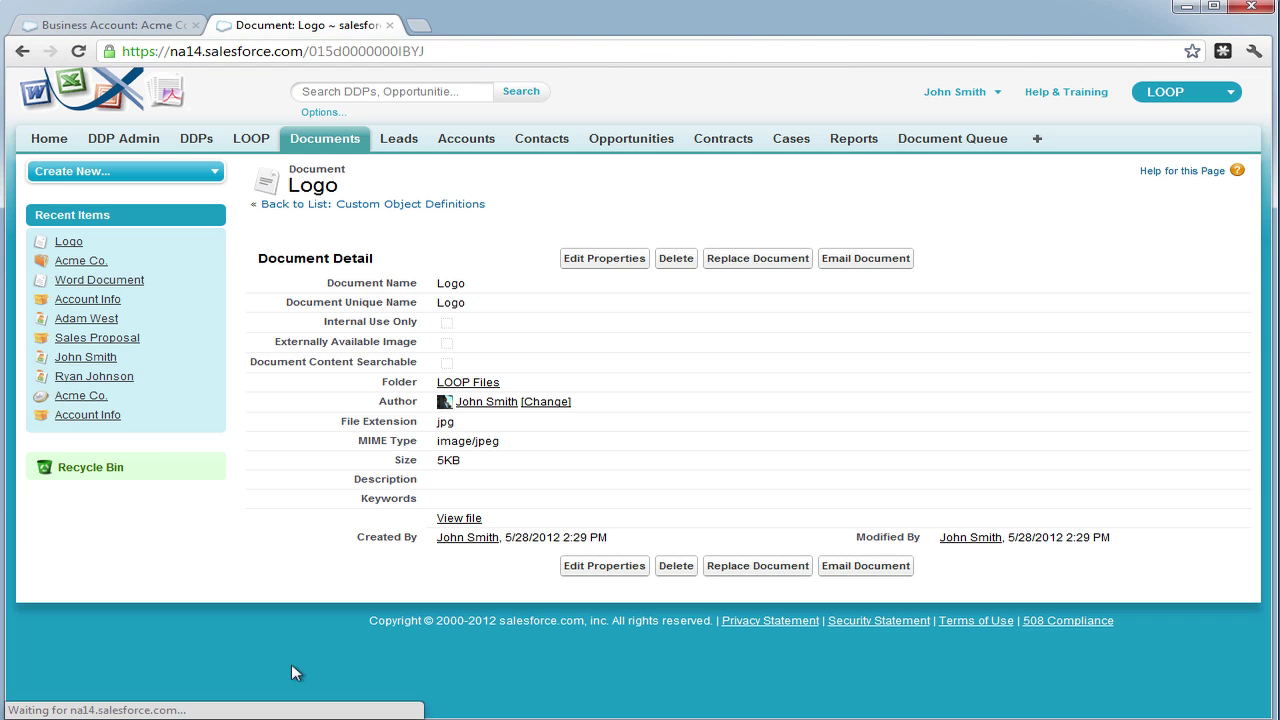
# Copy the Logo document's ID from the page address and close its tab
pyautogui.moveTo(440, 50); pyautogui.dragTo(308, 51)
pyautogui.hotkey('ctrl', 'c')
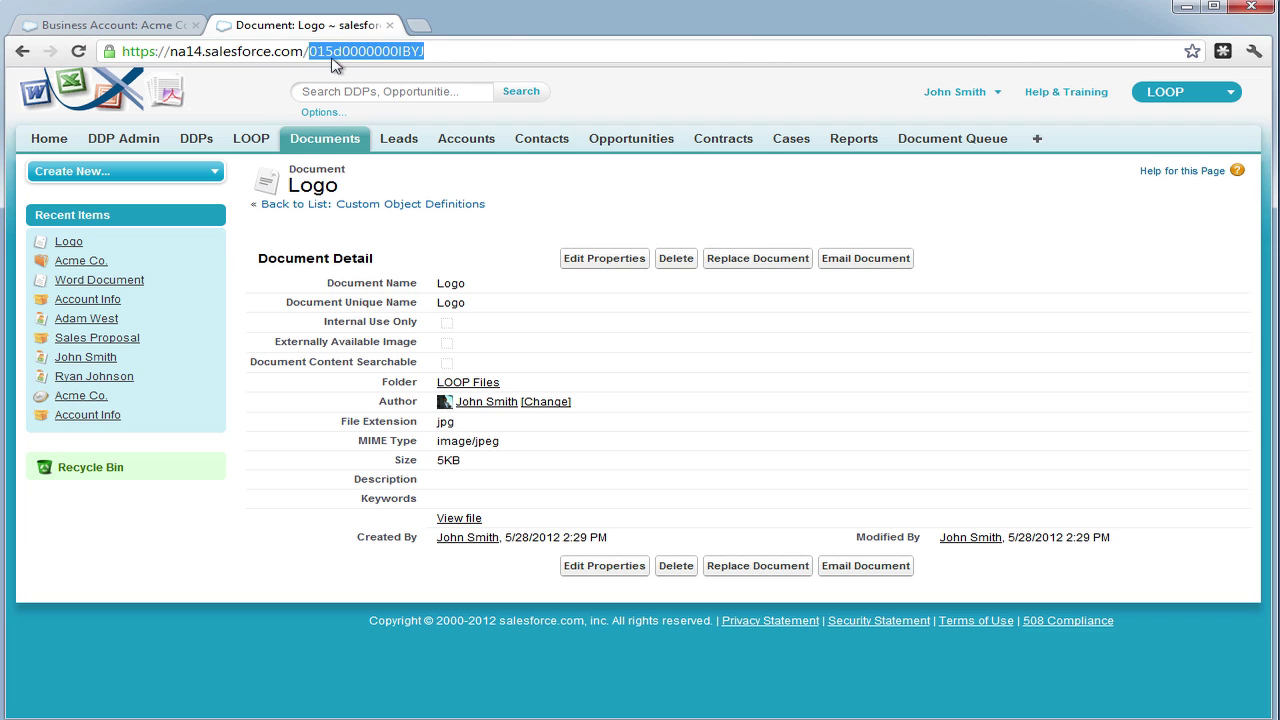
pyautogui.rightClick(386, 50)
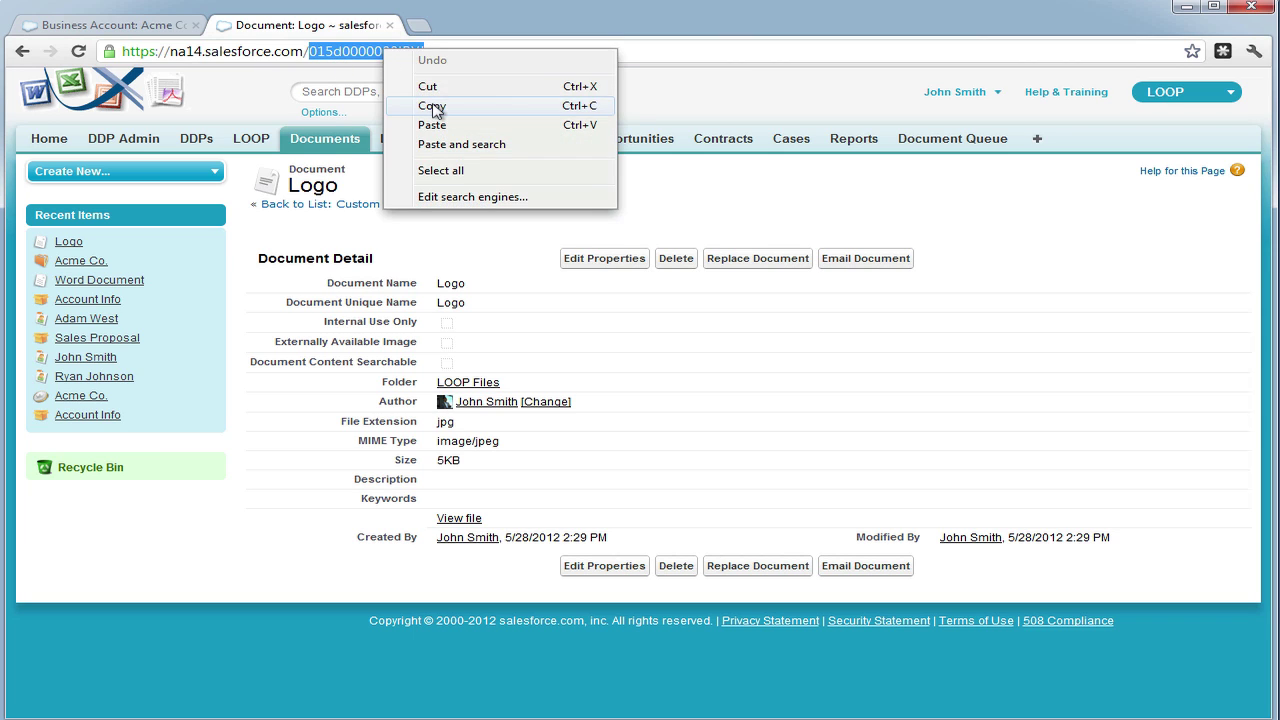
pyautogui.click(432, 107)
pyautogui.click(389, 25)
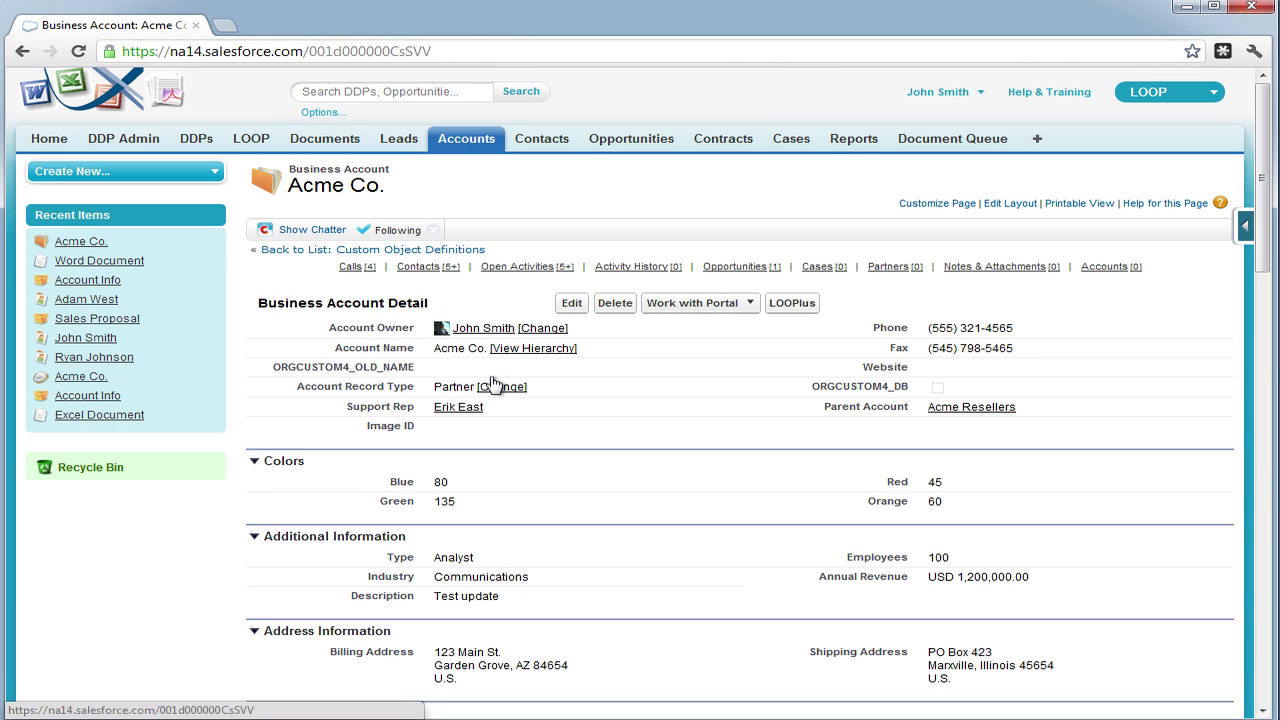
# Set Acme Co.'s Image ID to the pasted document ID plus .jpg and save the account
pyautogui.doubleClick(490, 428)
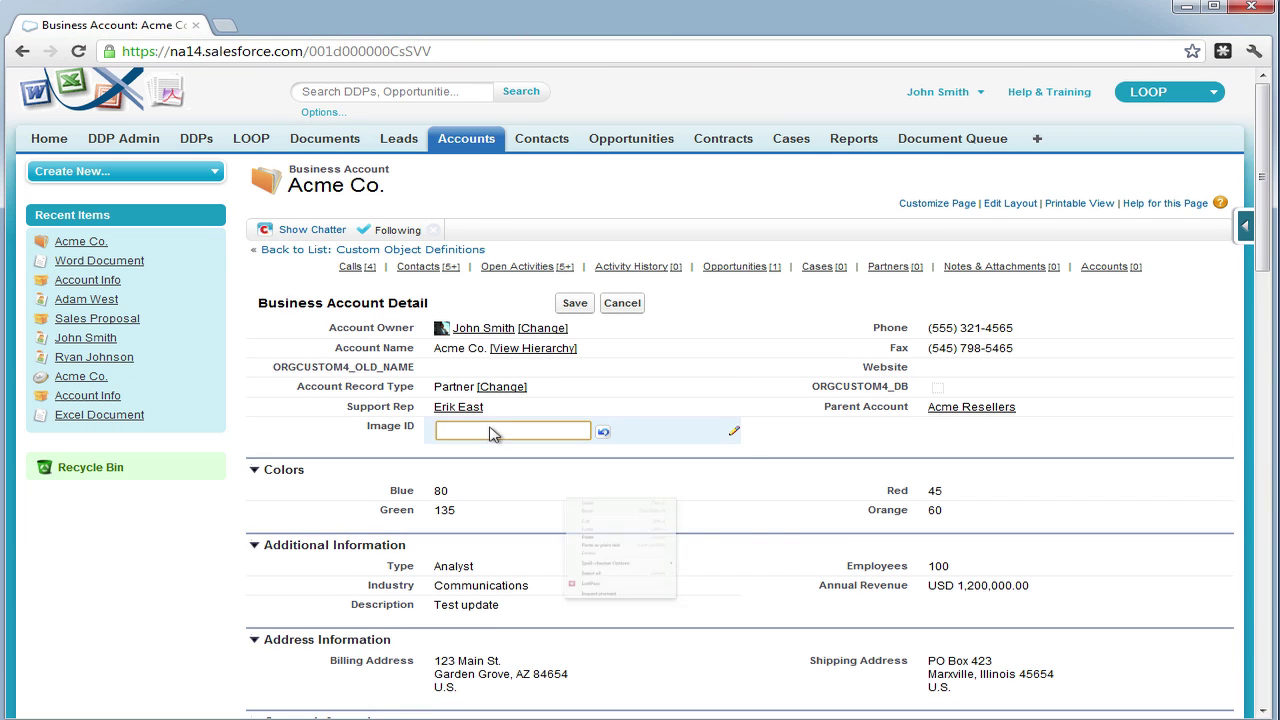
pyautogui.rightClick(490, 432)
pyautogui.click(575, 524)
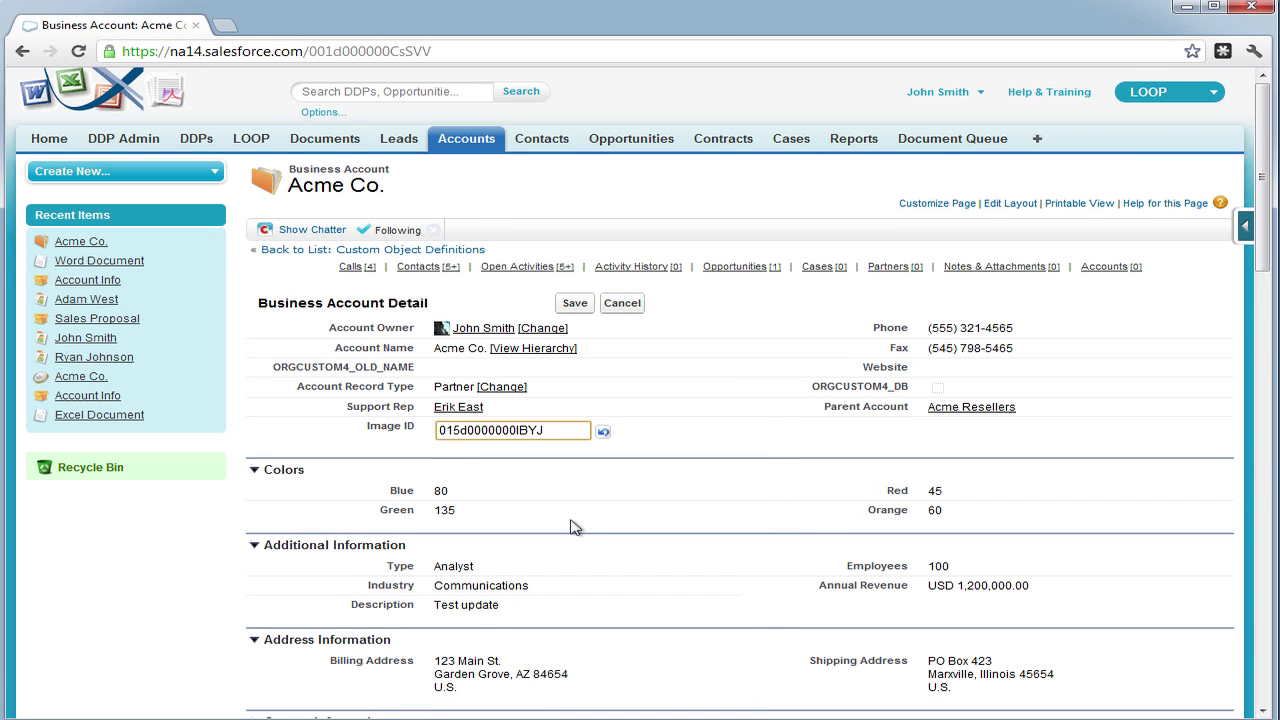
pyautogui.write('.jpg')
pyautogui.press('Return')
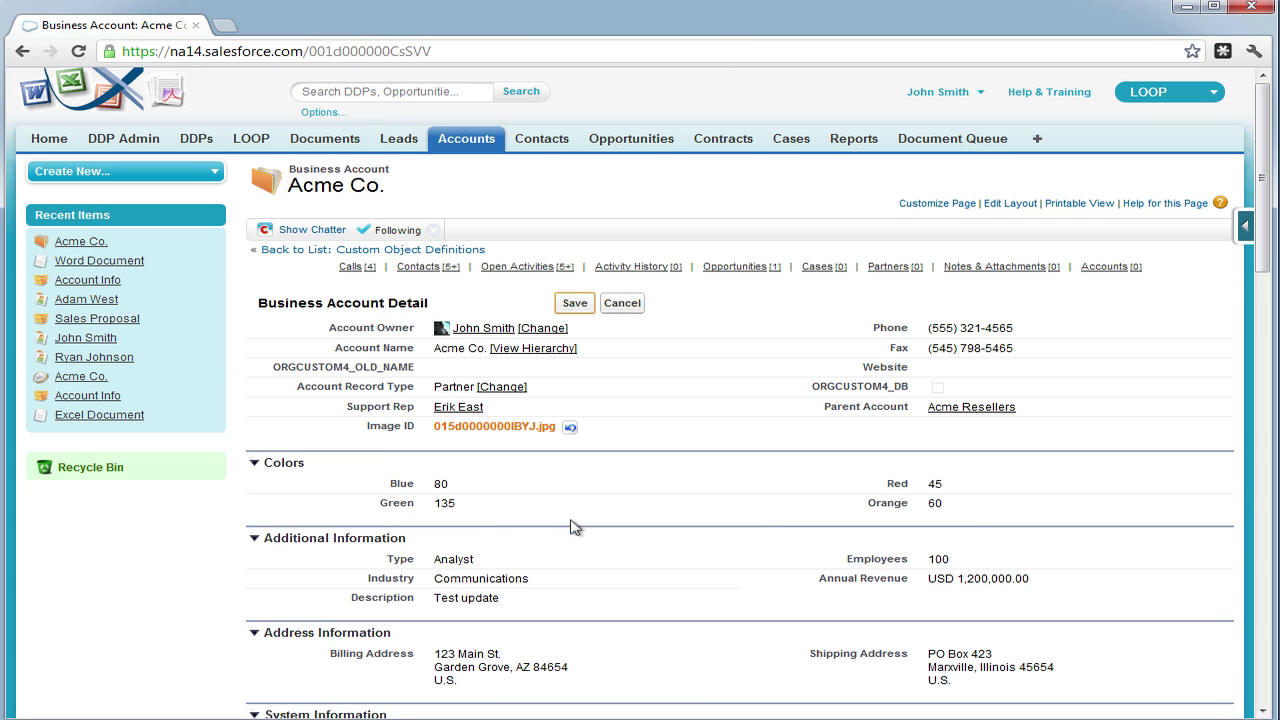
pyautogui.click(580, 303)
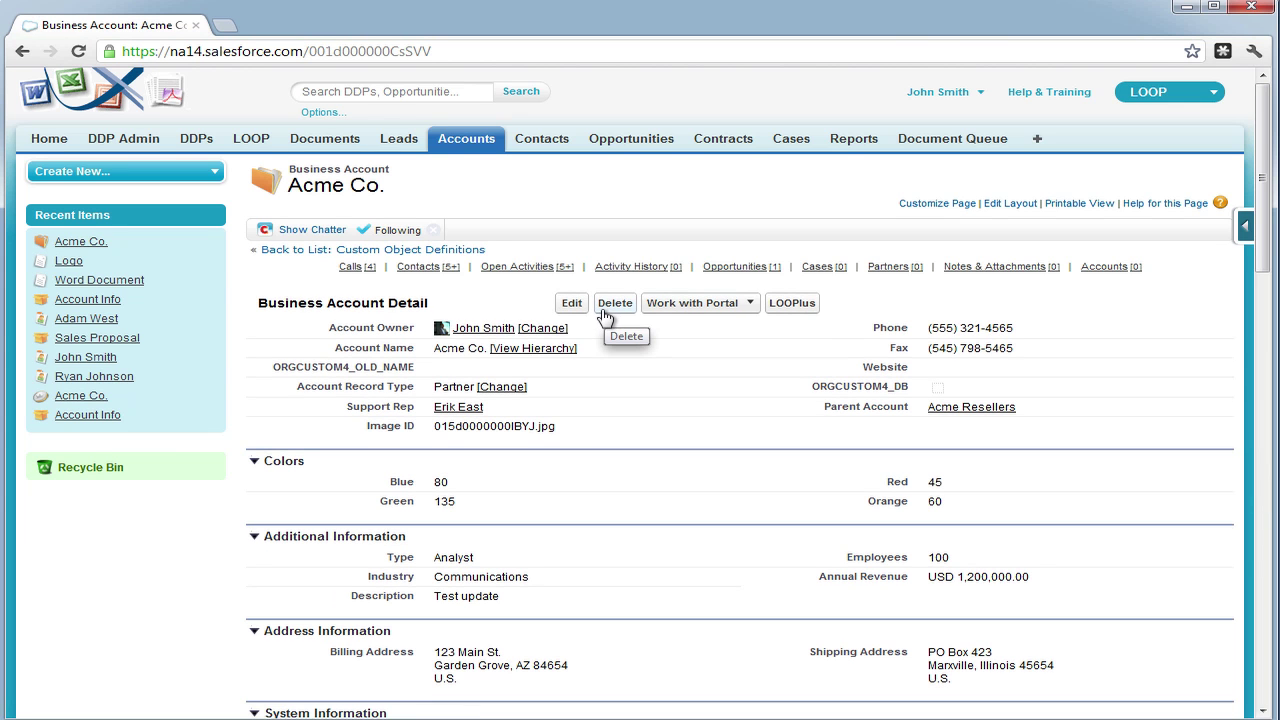
# Open the LOOPlus button definition under Account Buttons and Links in setup
pyautogui.click(1245, 228)
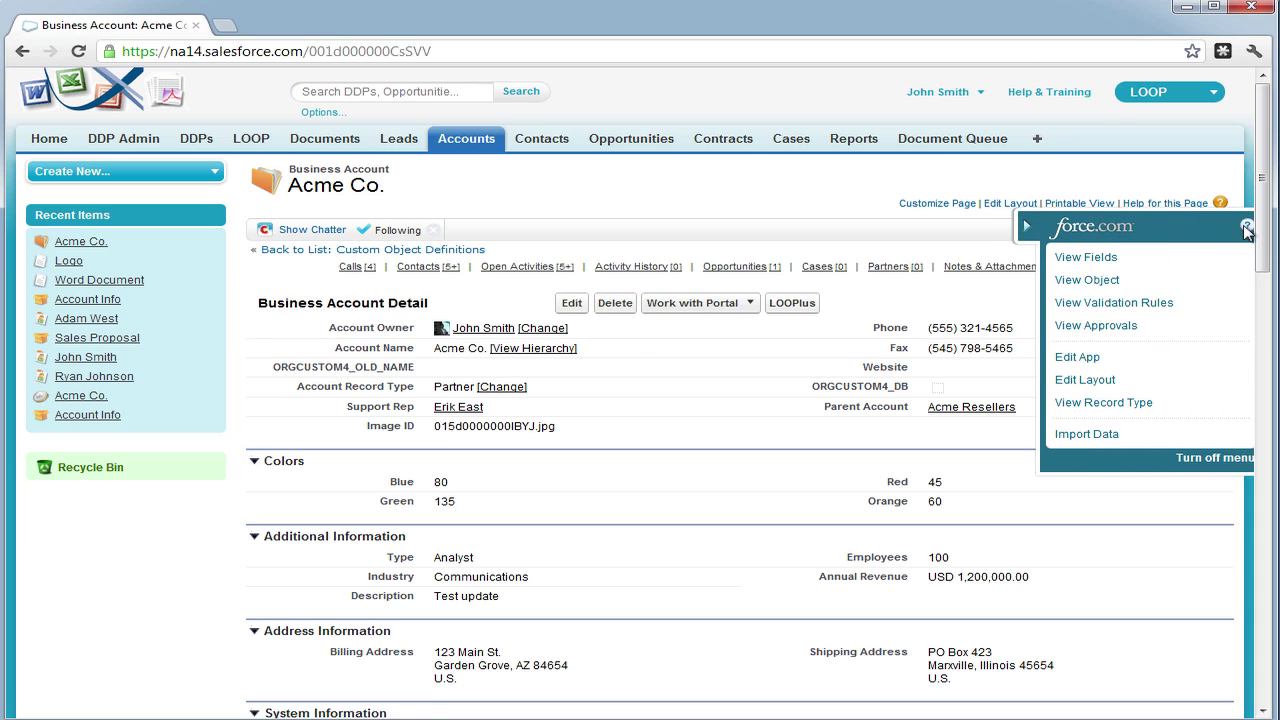
pyautogui.keyDown('ctrl'); pyautogui.click(1097, 283); pyautogui.keyUp('ctrl')
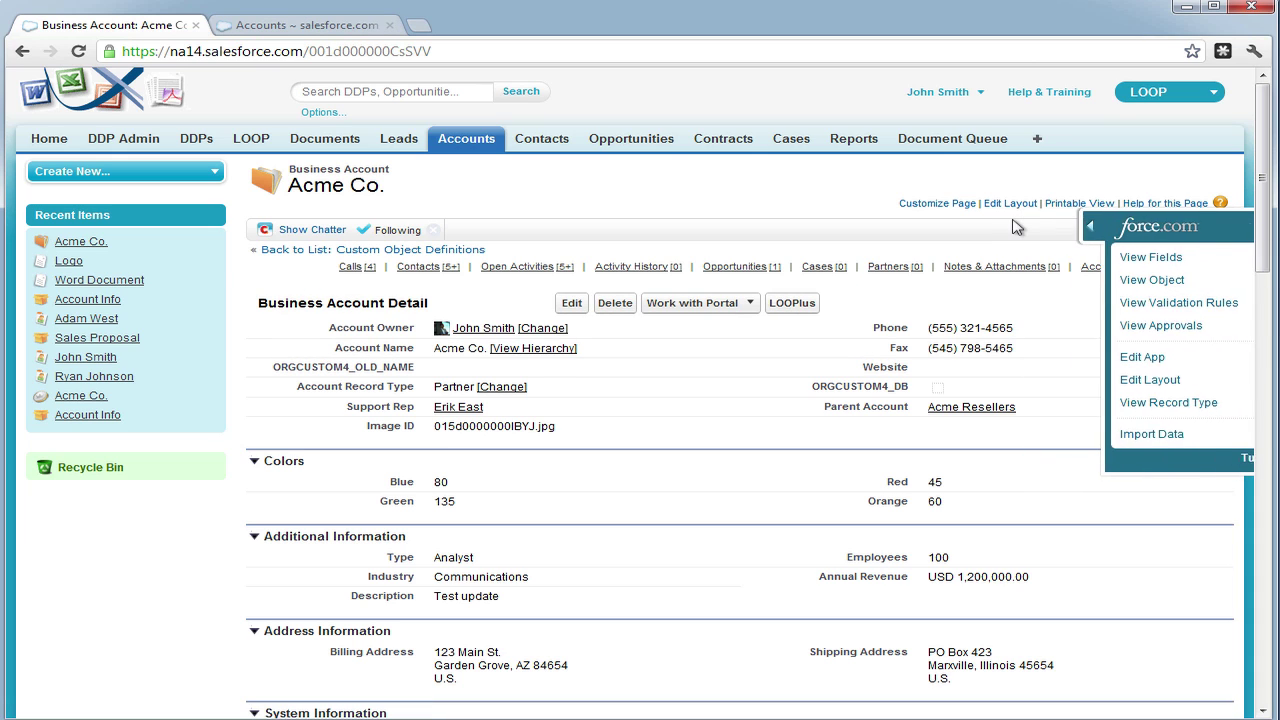
pyautogui.click(312, 25)
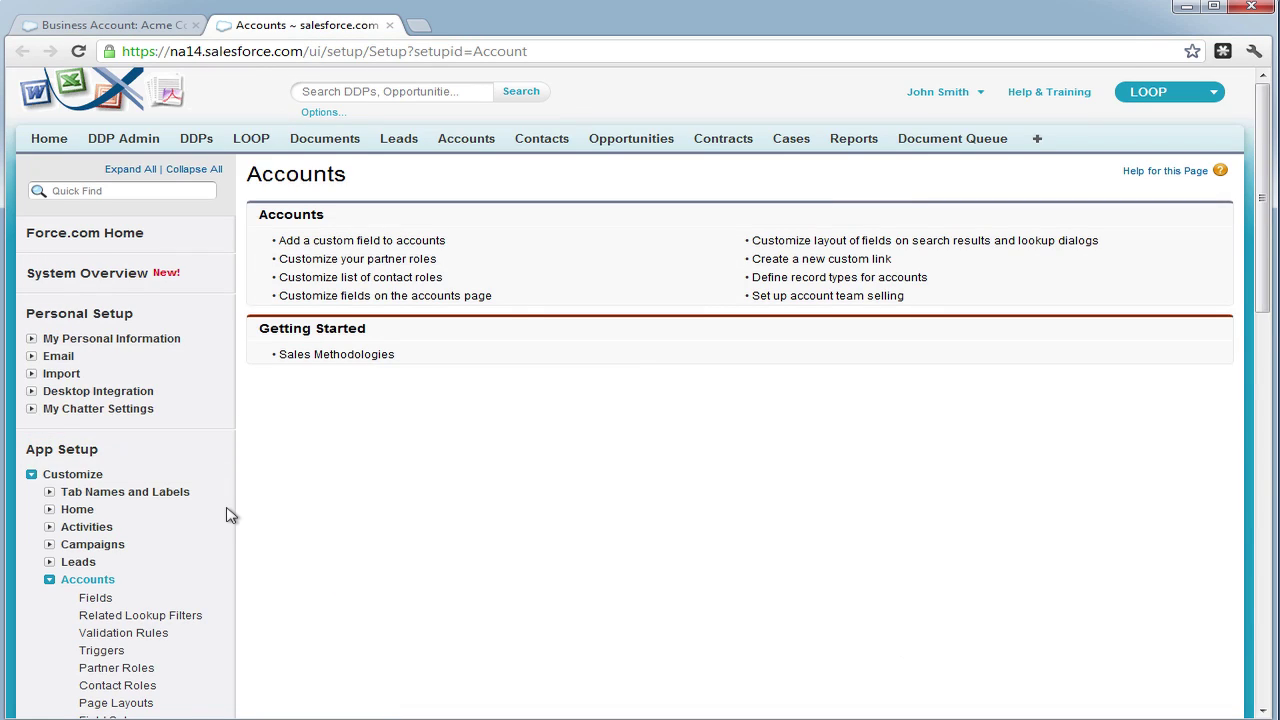
pyautogui.scroll(-2, 228, 514)
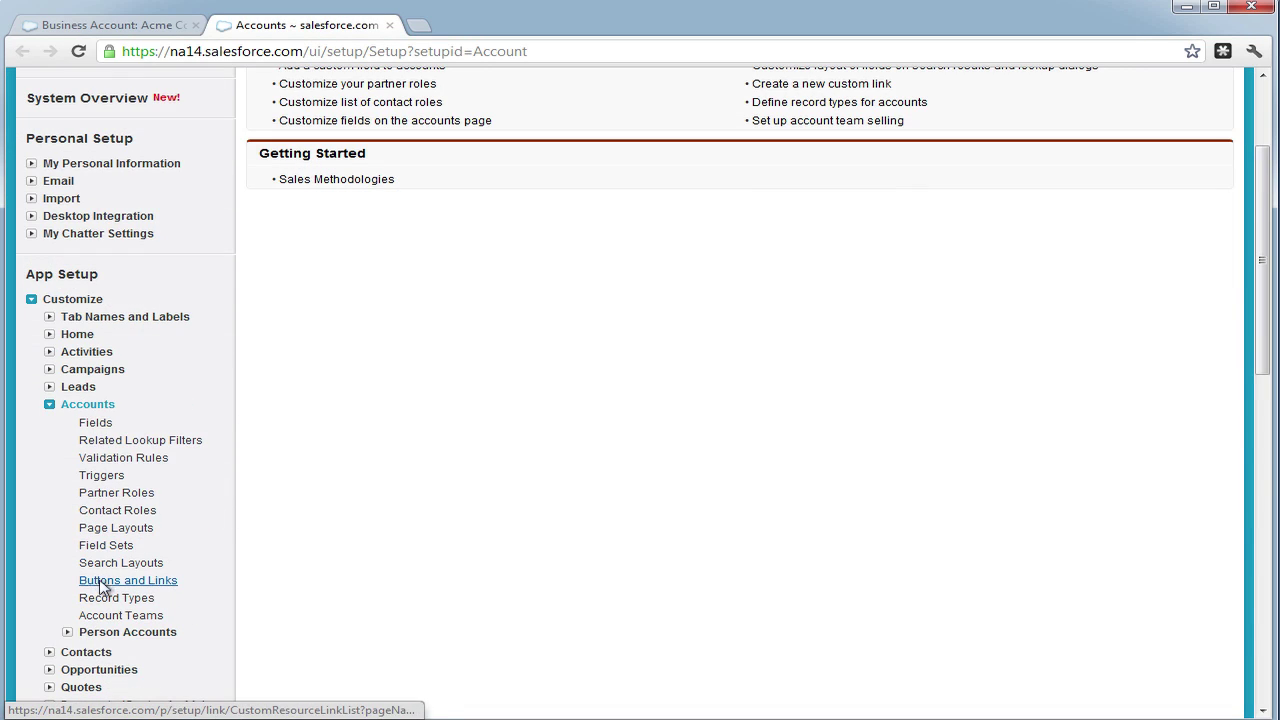
pyautogui.click(103, 584)
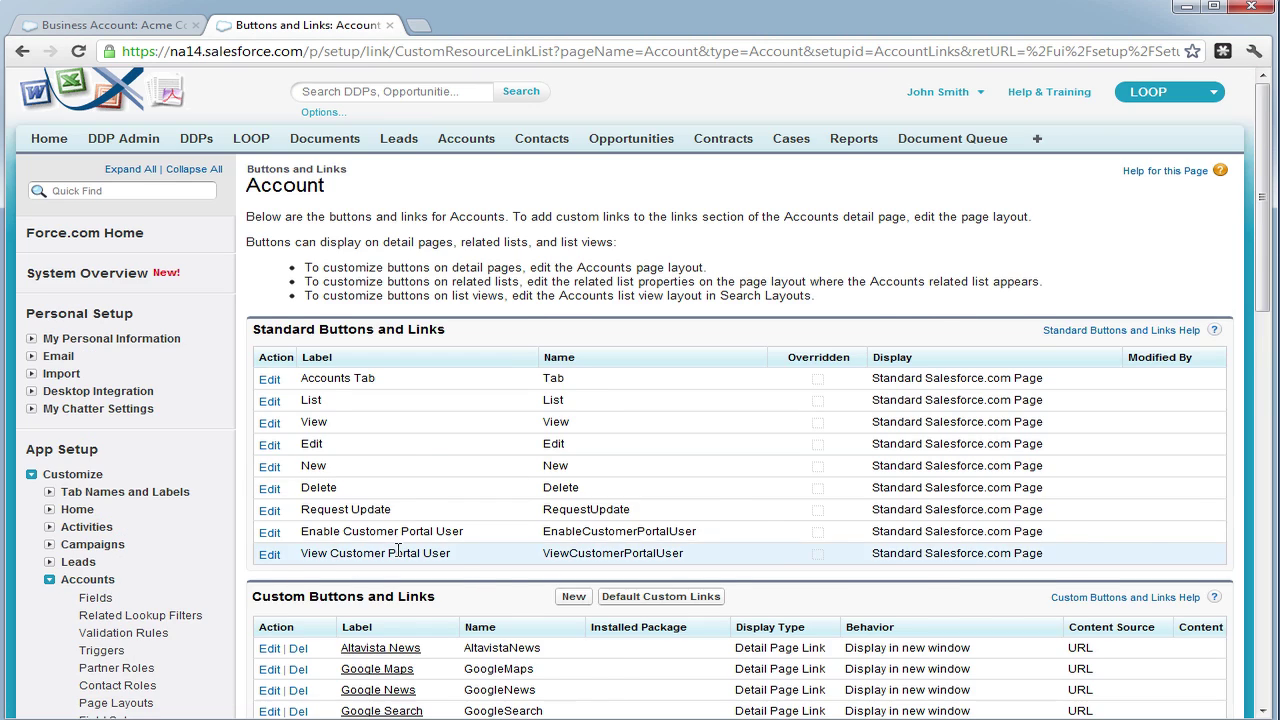
pyautogui.scroll(-3, 398, 550)
pyautogui.click(270, 535)
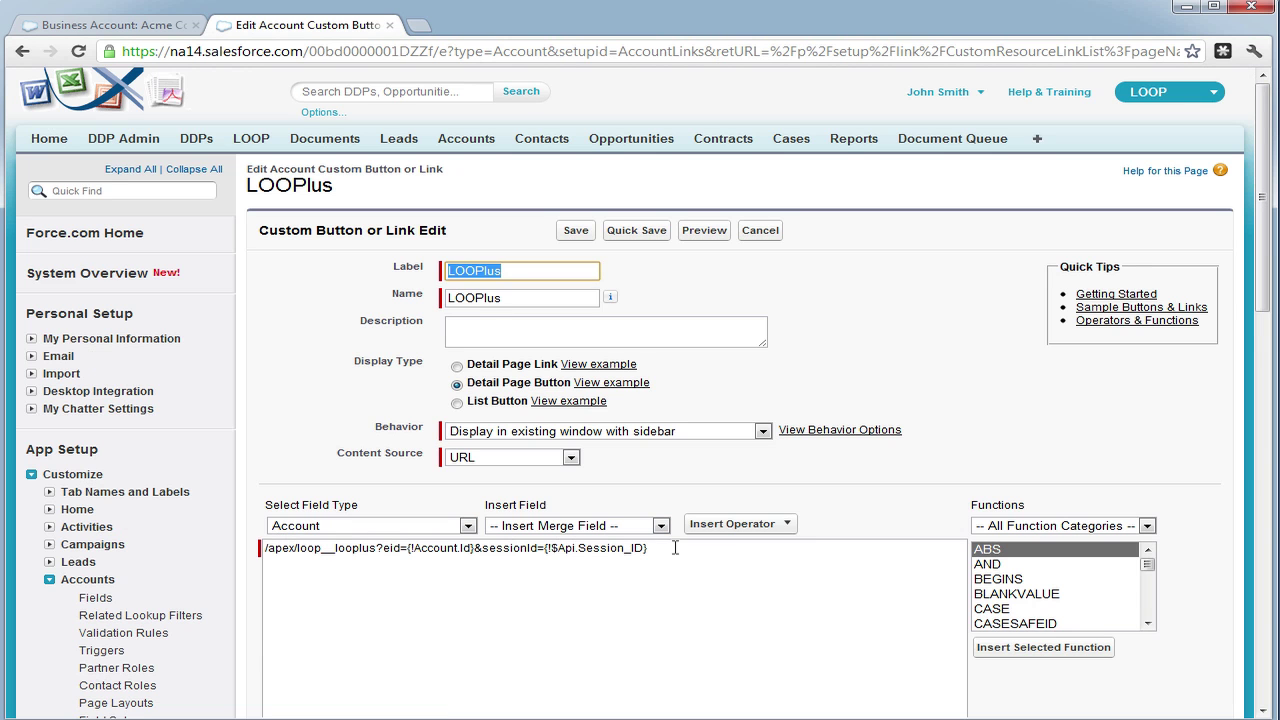
# Insert the Account Image ID merge field into the LOOPlus URL
pyautogui.click(675, 548)
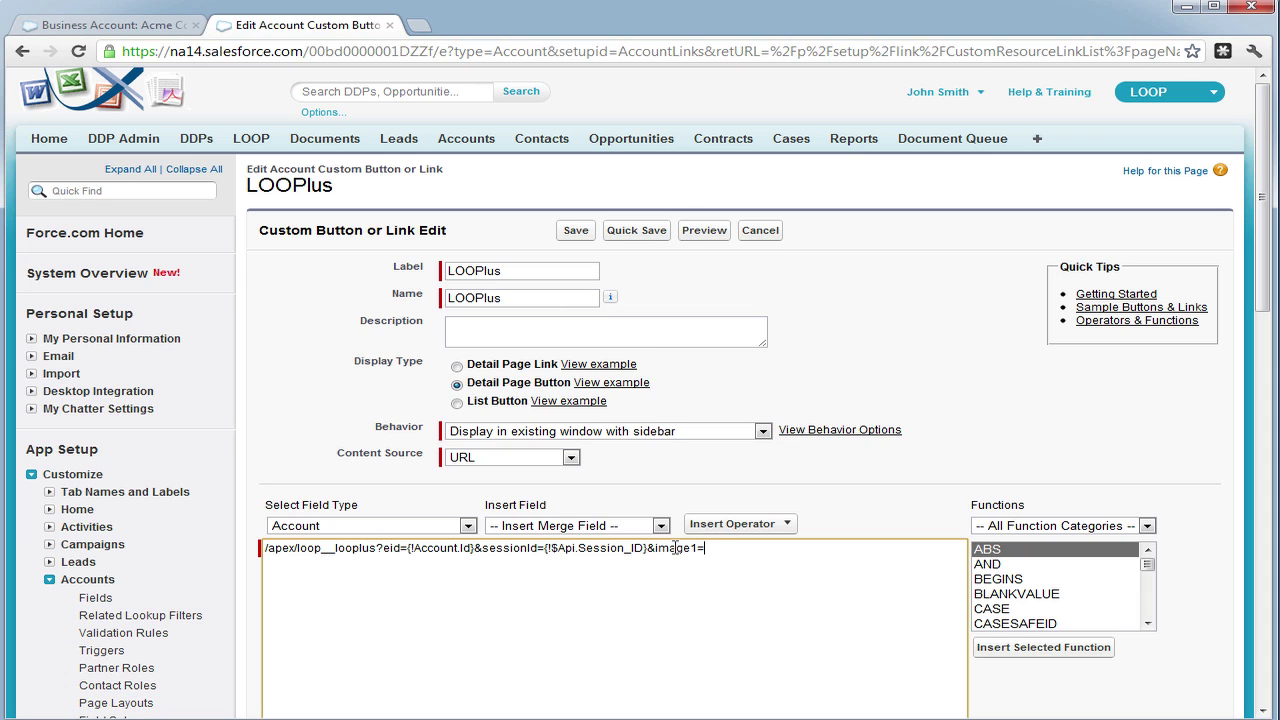
pyautogui.click(467, 525)
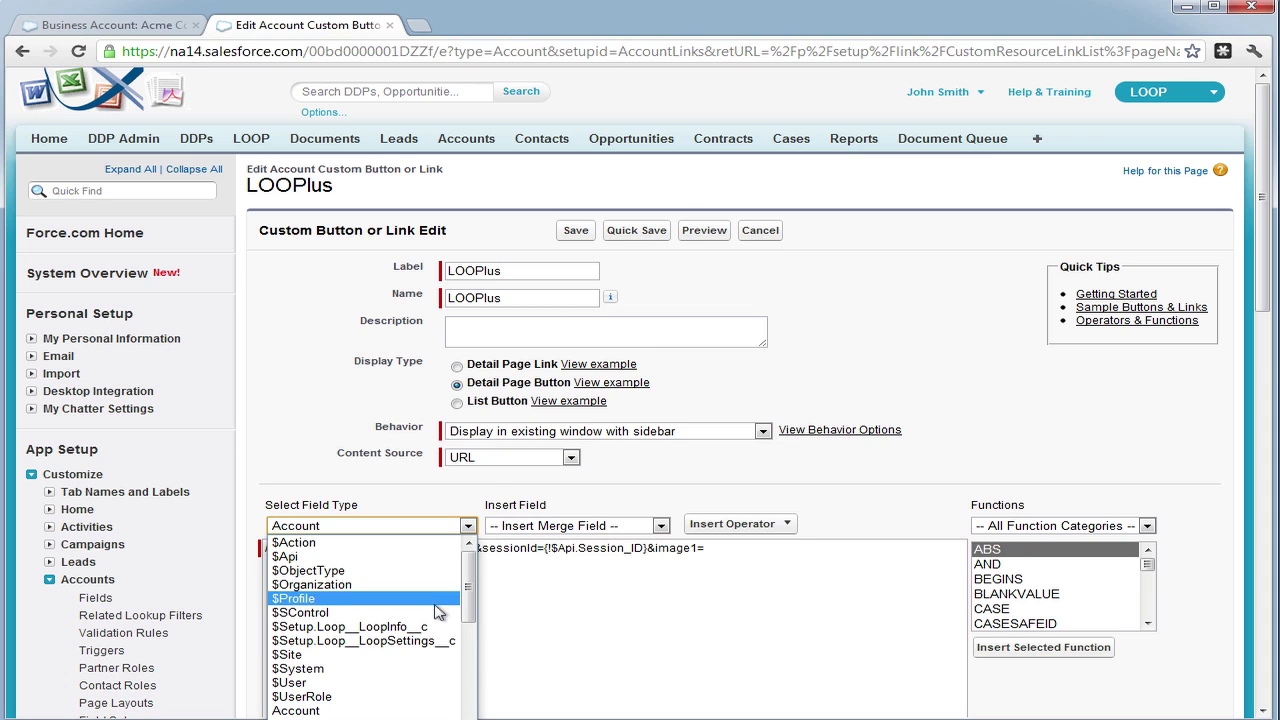
pyautogui.press('Escape')
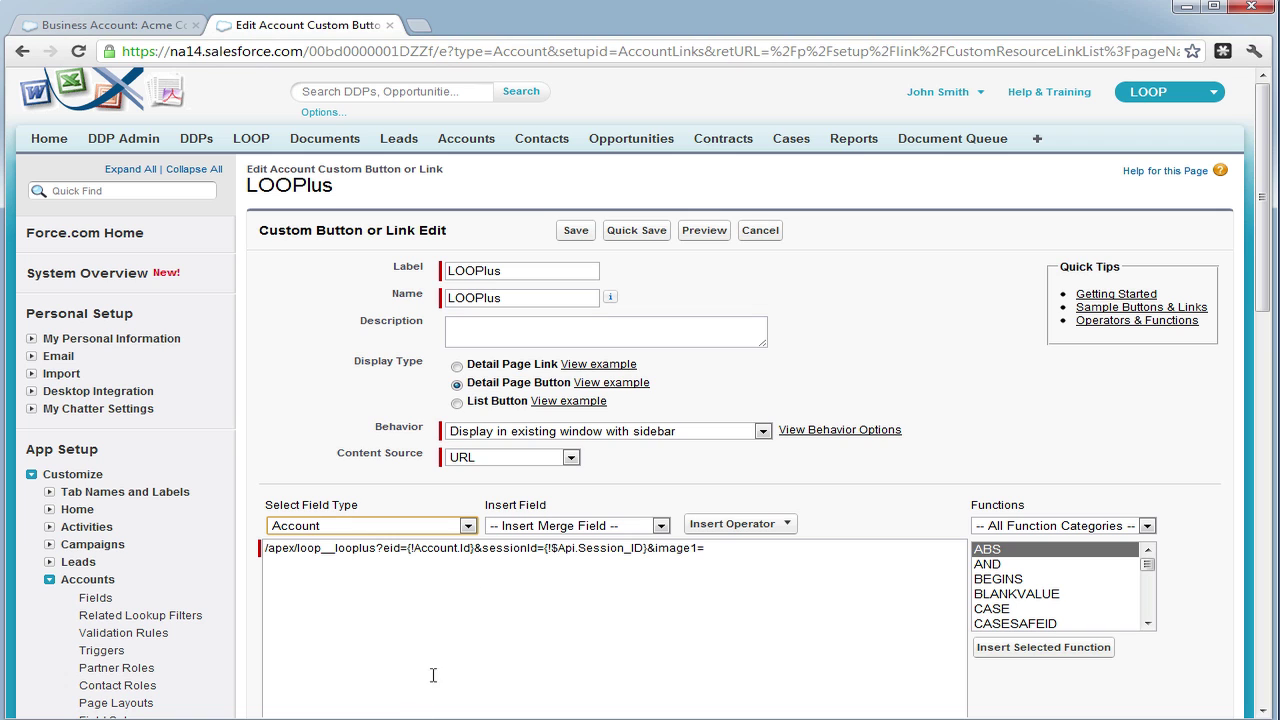
pyautogui.click(661, 526)
pyautogui.moveTo(692, 572); pyautogui.dragTo(688, 670)
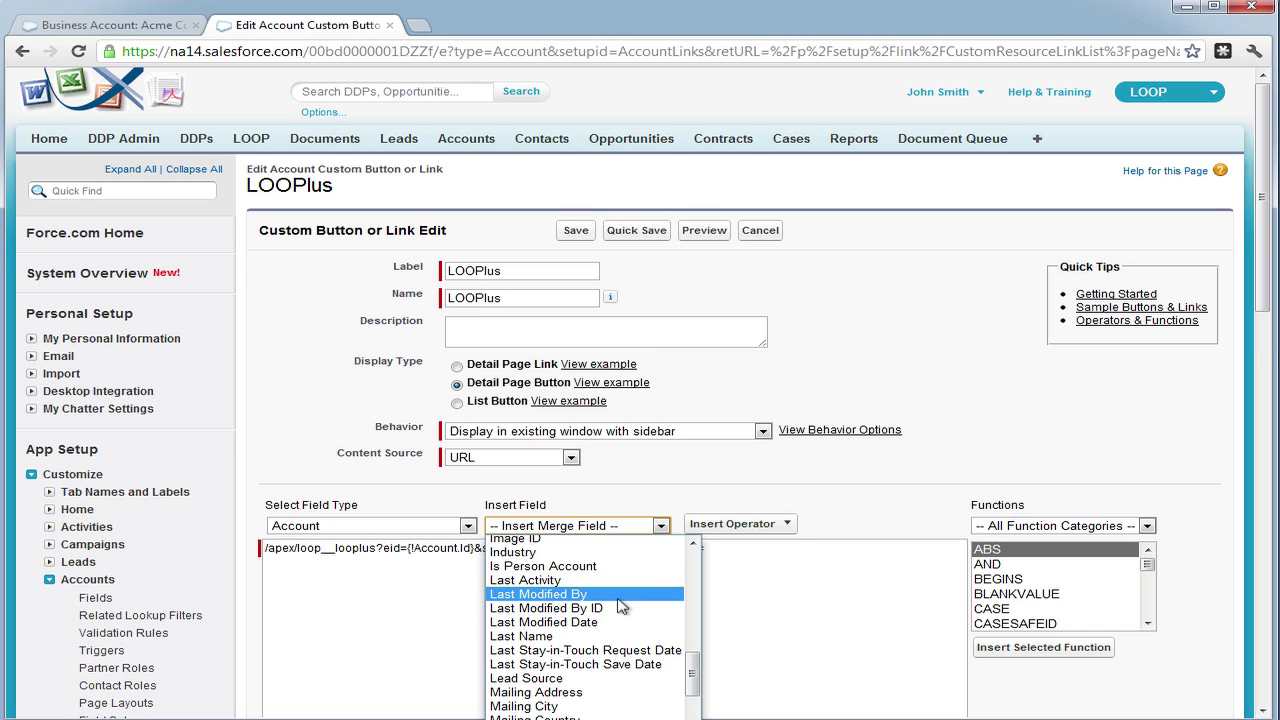
pyautogui.scroll(2, 576, 615)
pyautogui.click(575, 626)
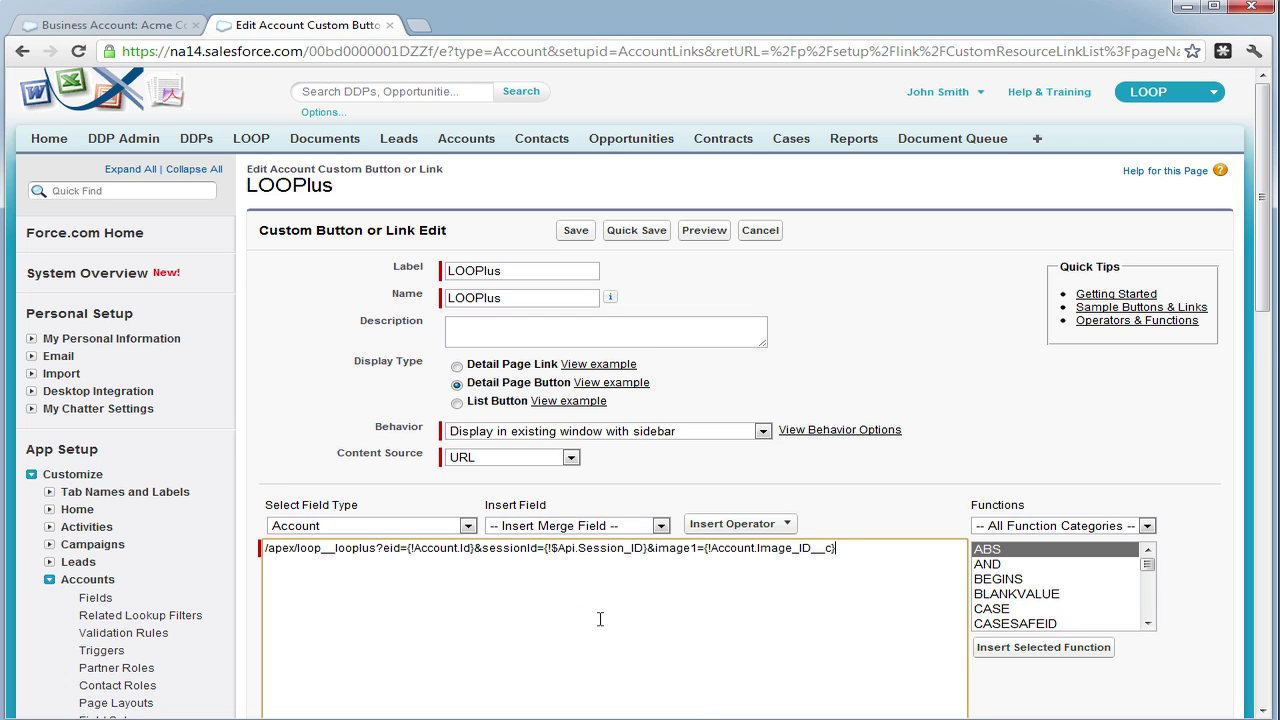
# Copy the image1 parameter name, save the LOOPlus button, and return to Acme Co
pyautogui.moveTo(834, 551); pyautogui.dragTo(714, 552)
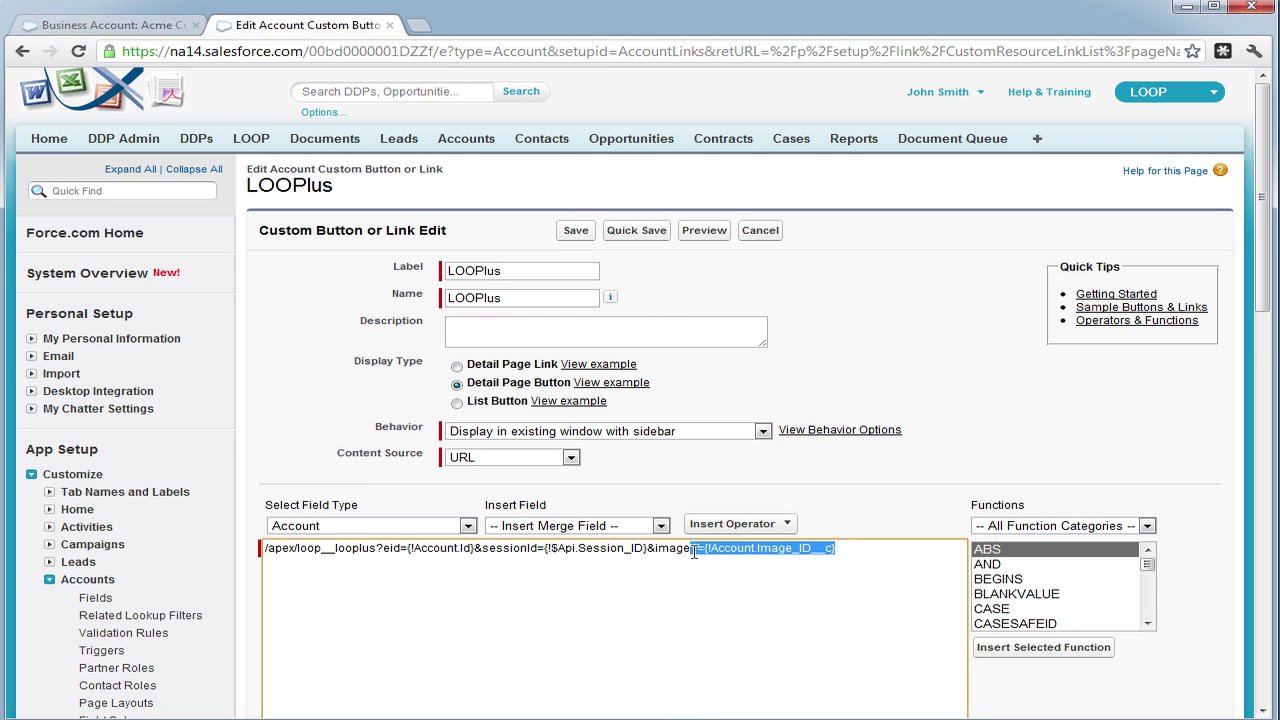
pyautogui.doubleClick(675, 548)
pyautogui.rightClick(668, 552)
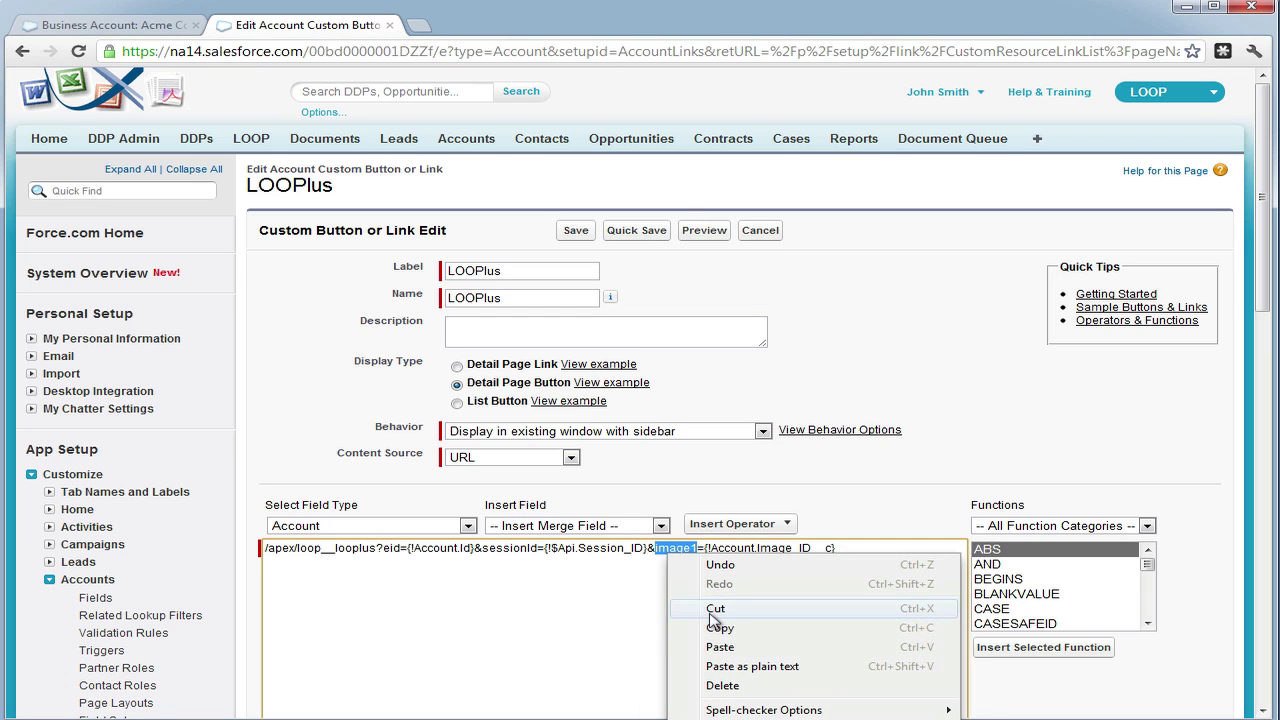
pyautogui.click(720, 628)
pyautogui.click(686, 548)
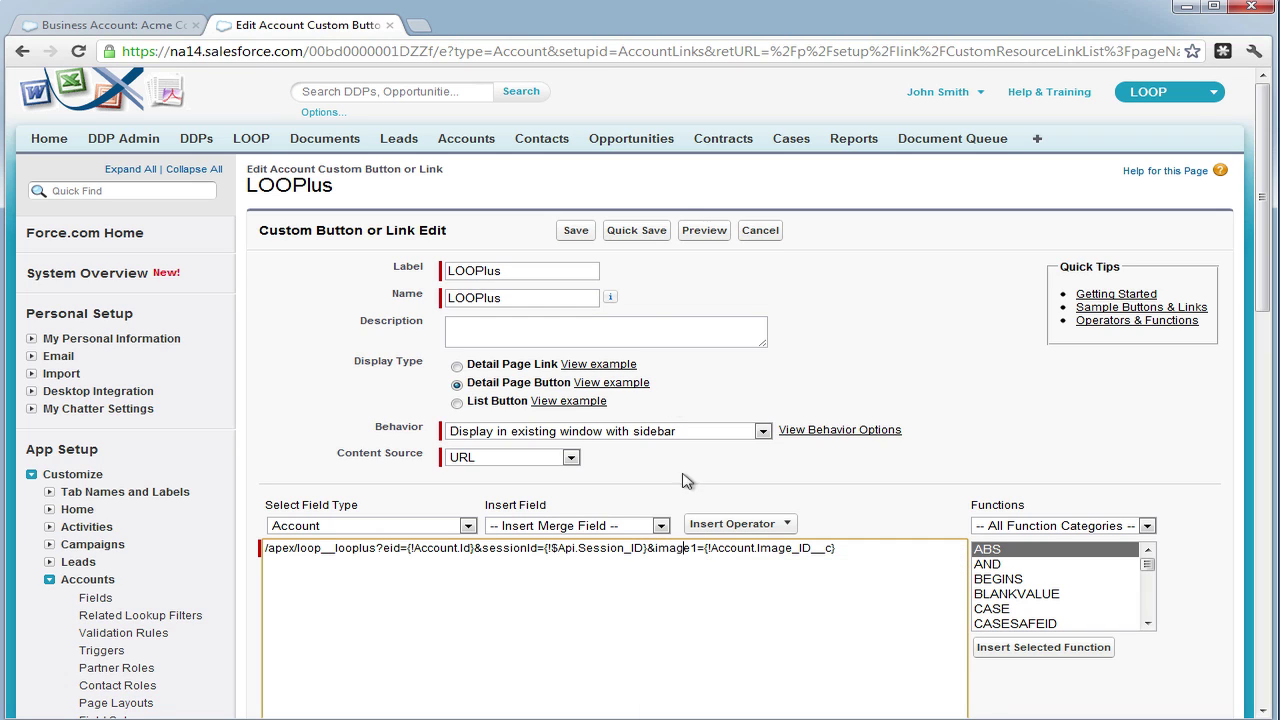
pyautogui.click(577, 236)
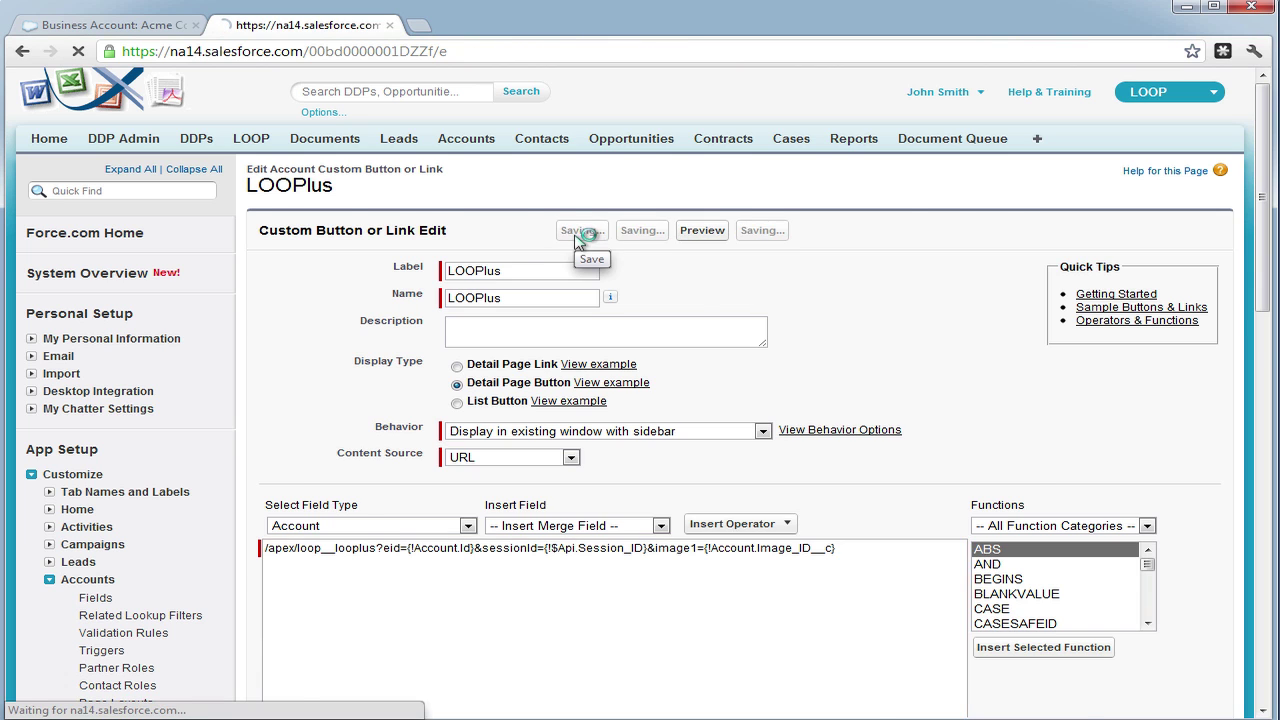
pyautogui.click(390, 26)
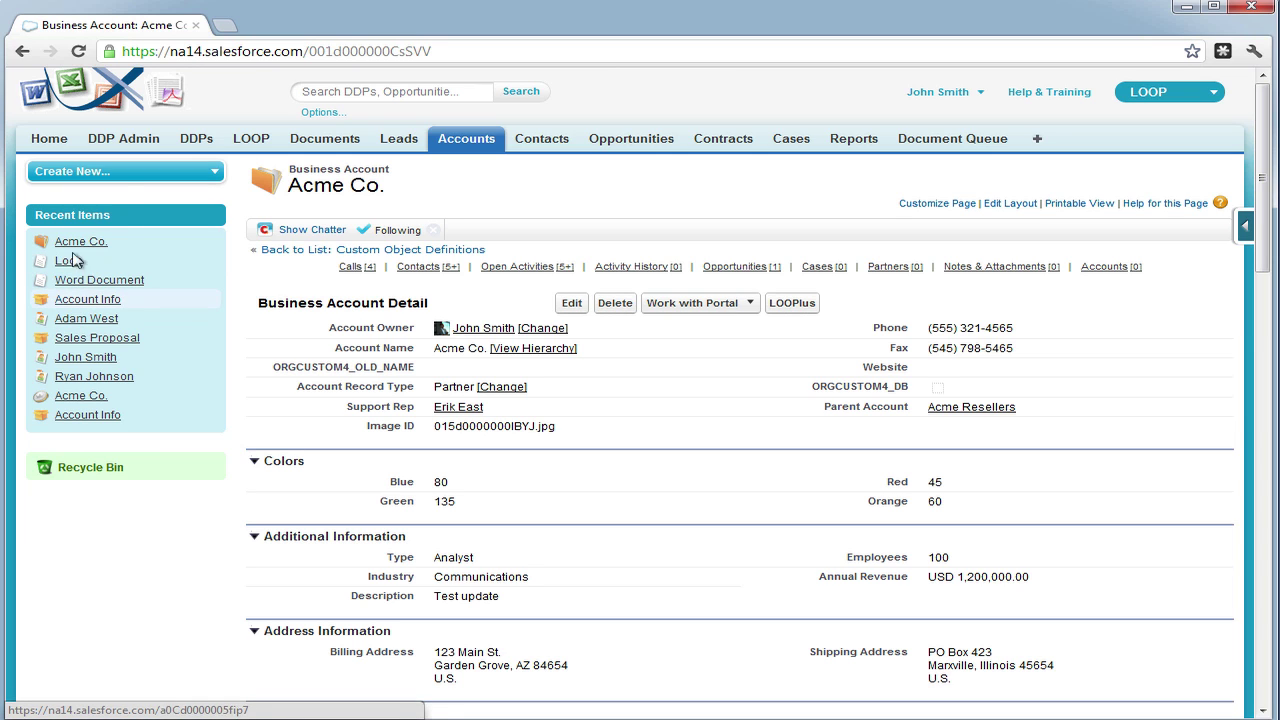
# Download the Account Info DDP's Word Document template and open it in Word
pyautogui.click(193, 143)
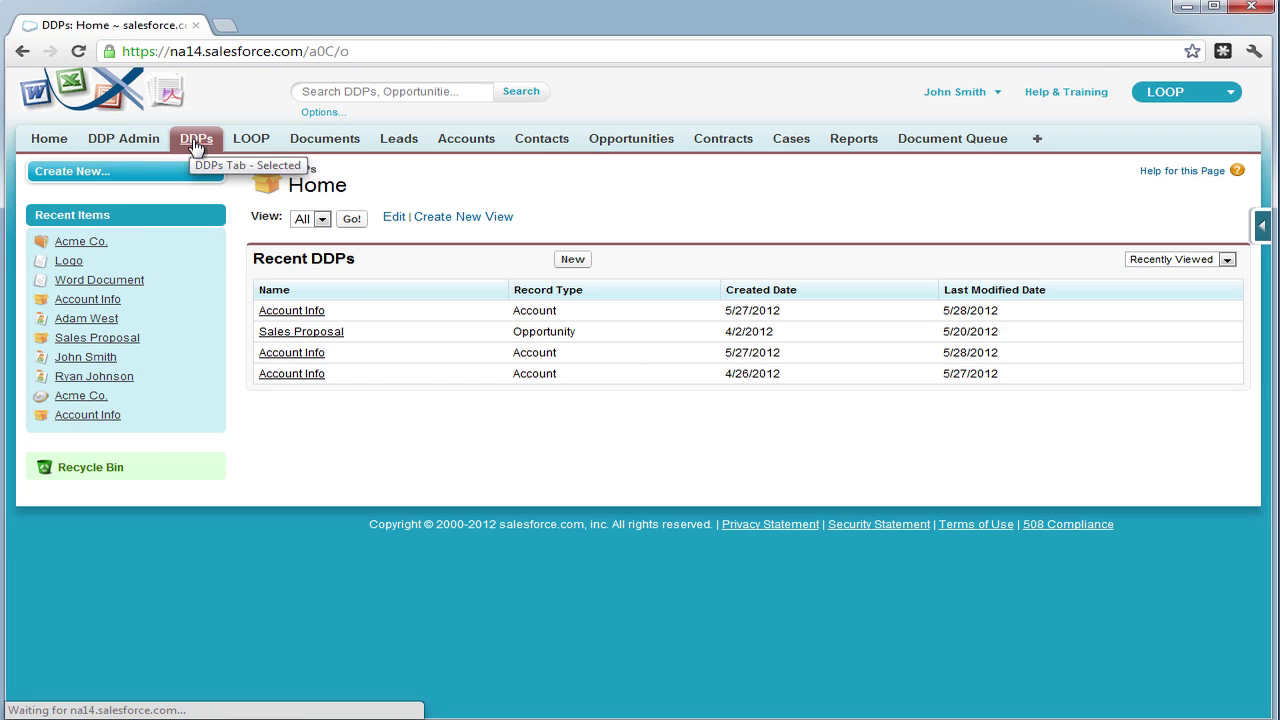
pyautogui.click(314, 315)
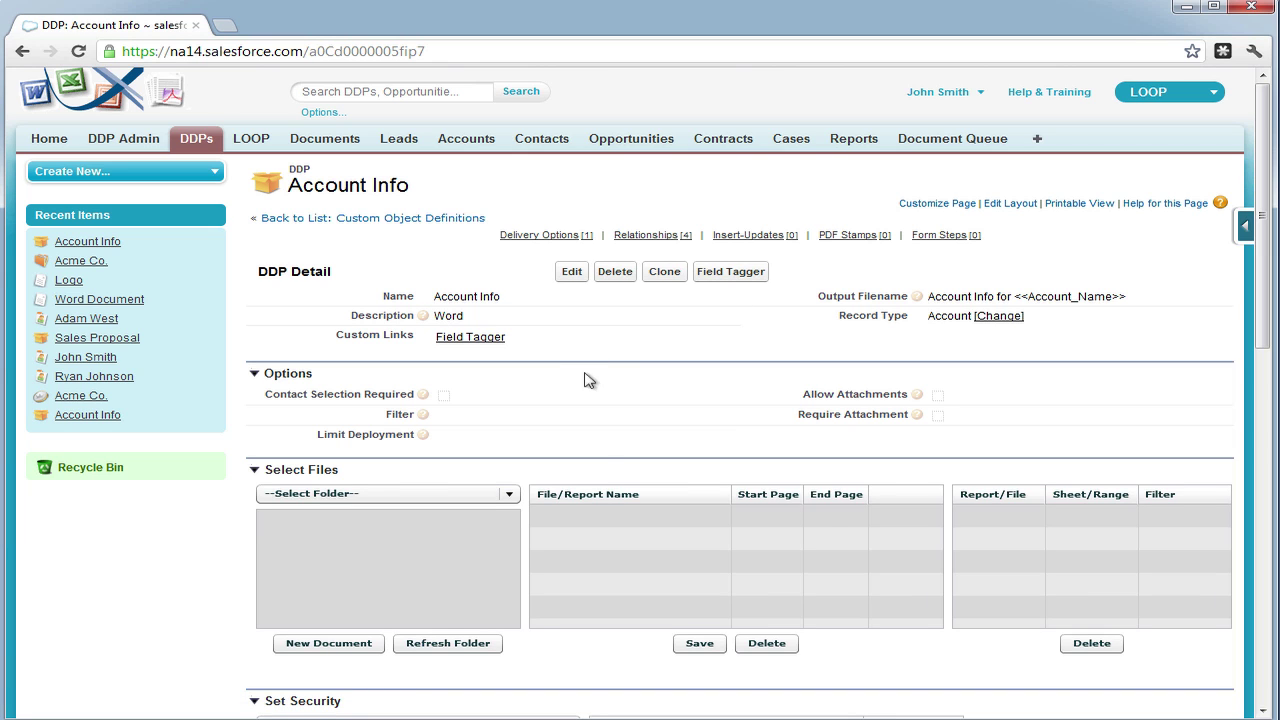
pyautogui.doubleClick(590, 519)
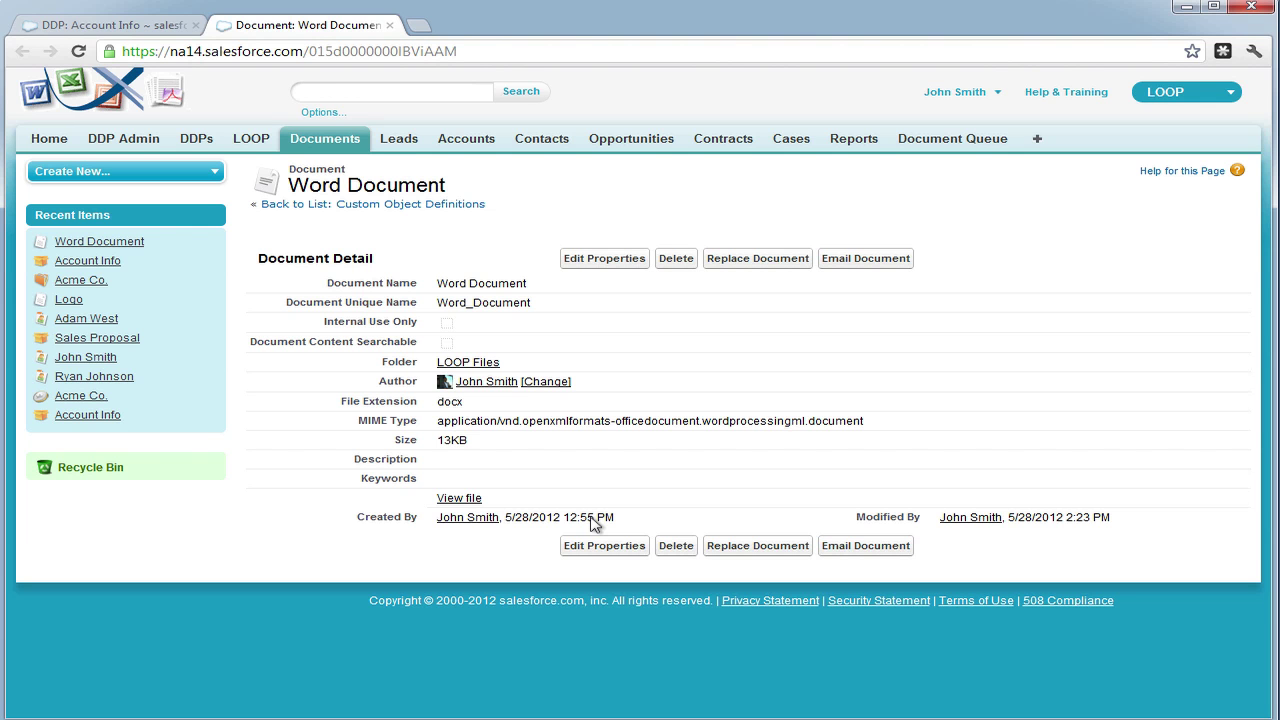
pyautogui.click(476, 507)
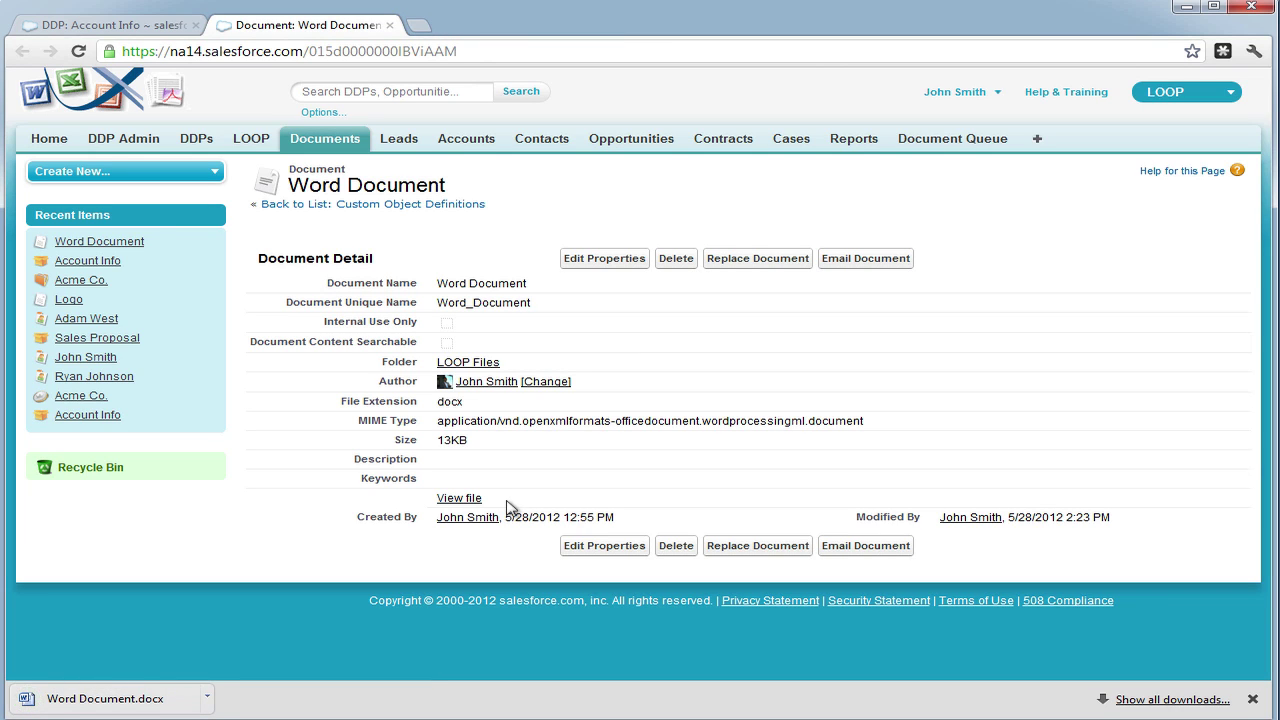
pyautogui.click(157, 699)
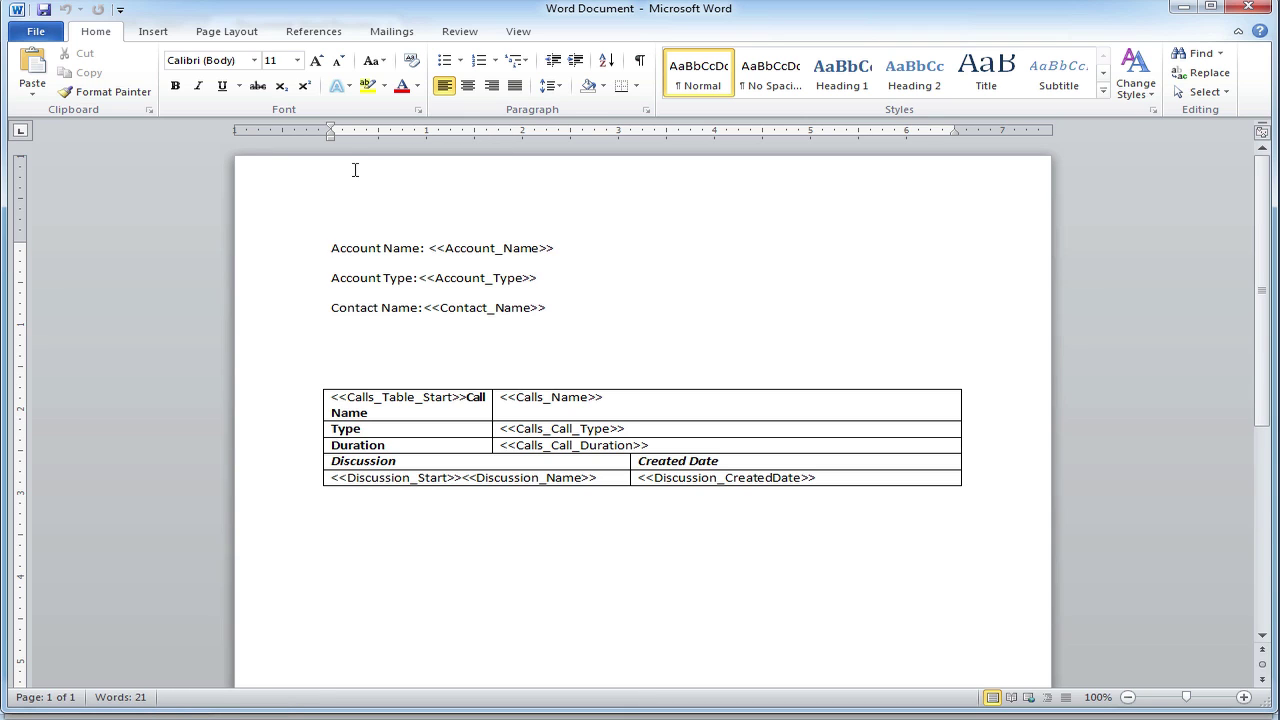
# Add an <<image1>> tag to the page header, pasting image1 as plain text
pyautogui.doubleClick(352, 180)
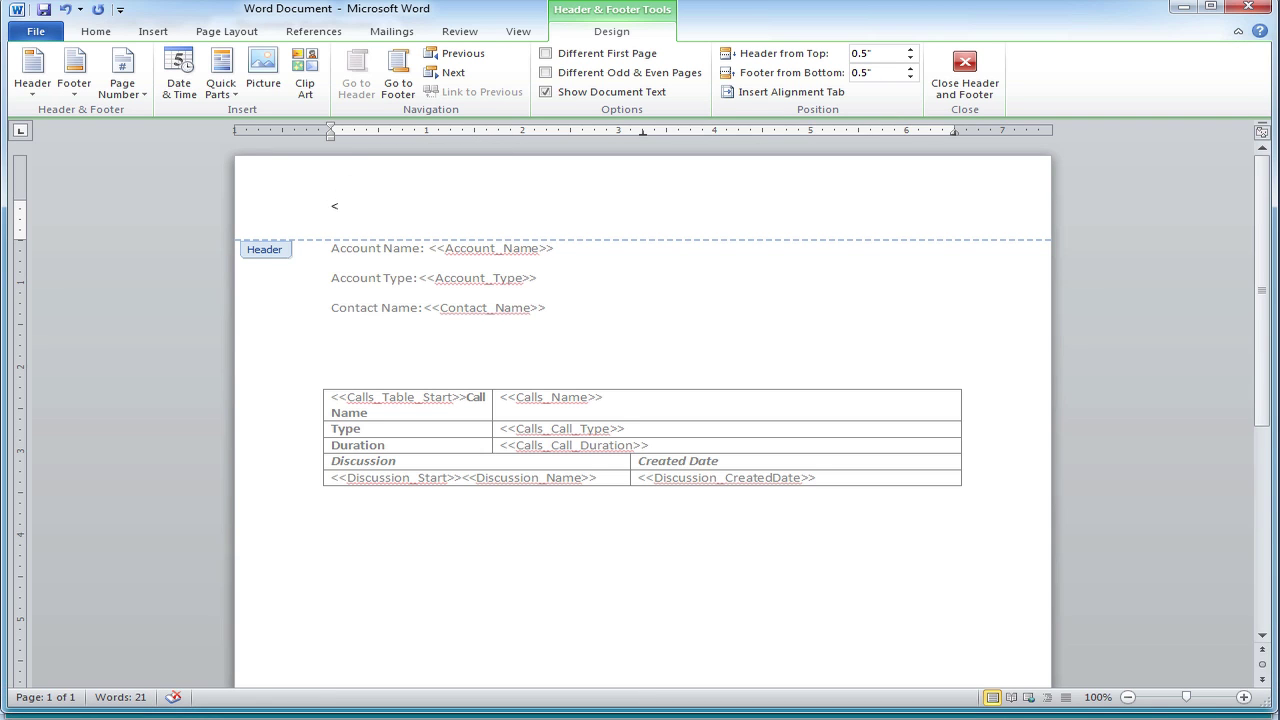
pyautogui.write('<<')
pyautogui.rightClick(356, 206)
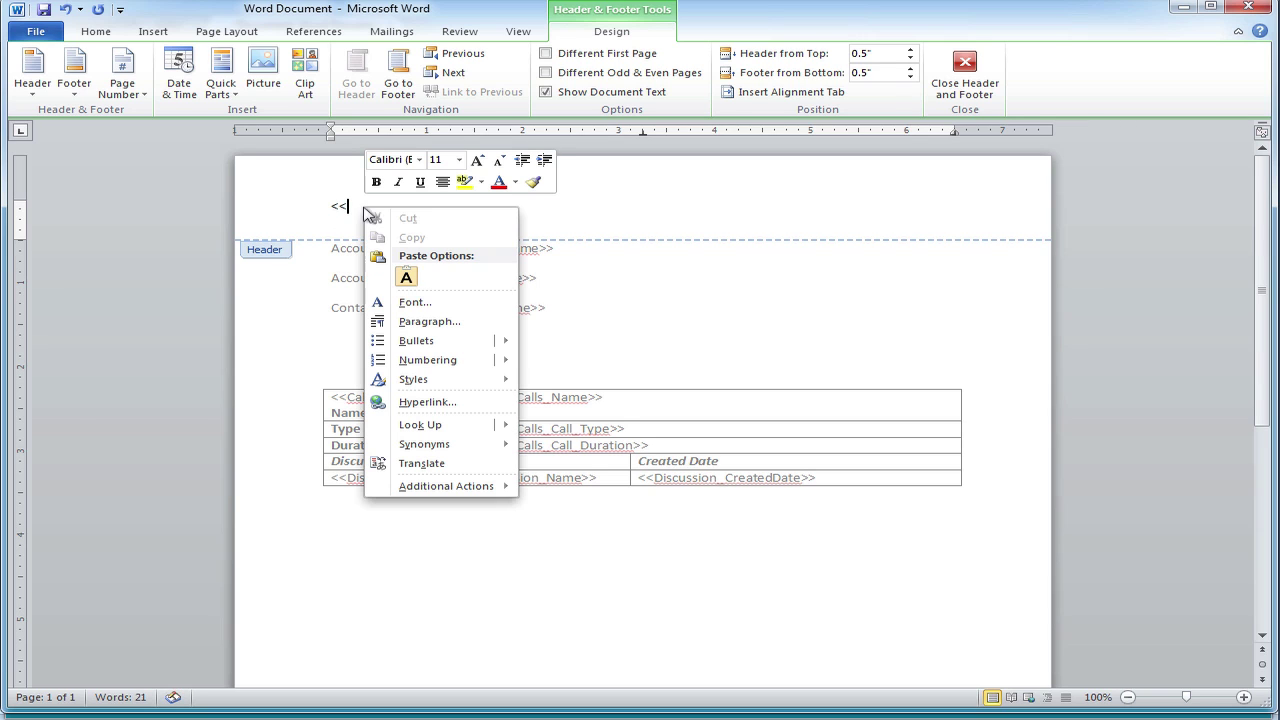
pyautogui.click(385, 272)
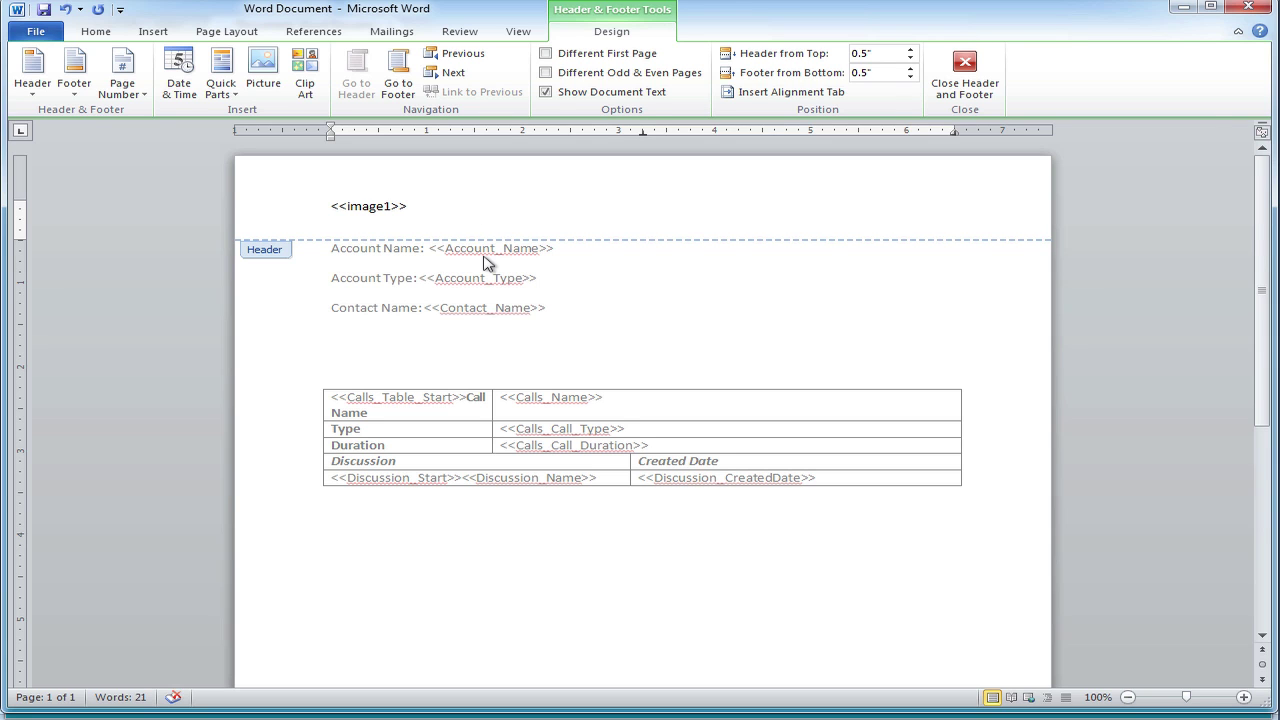
pyautogui.press('Escape')
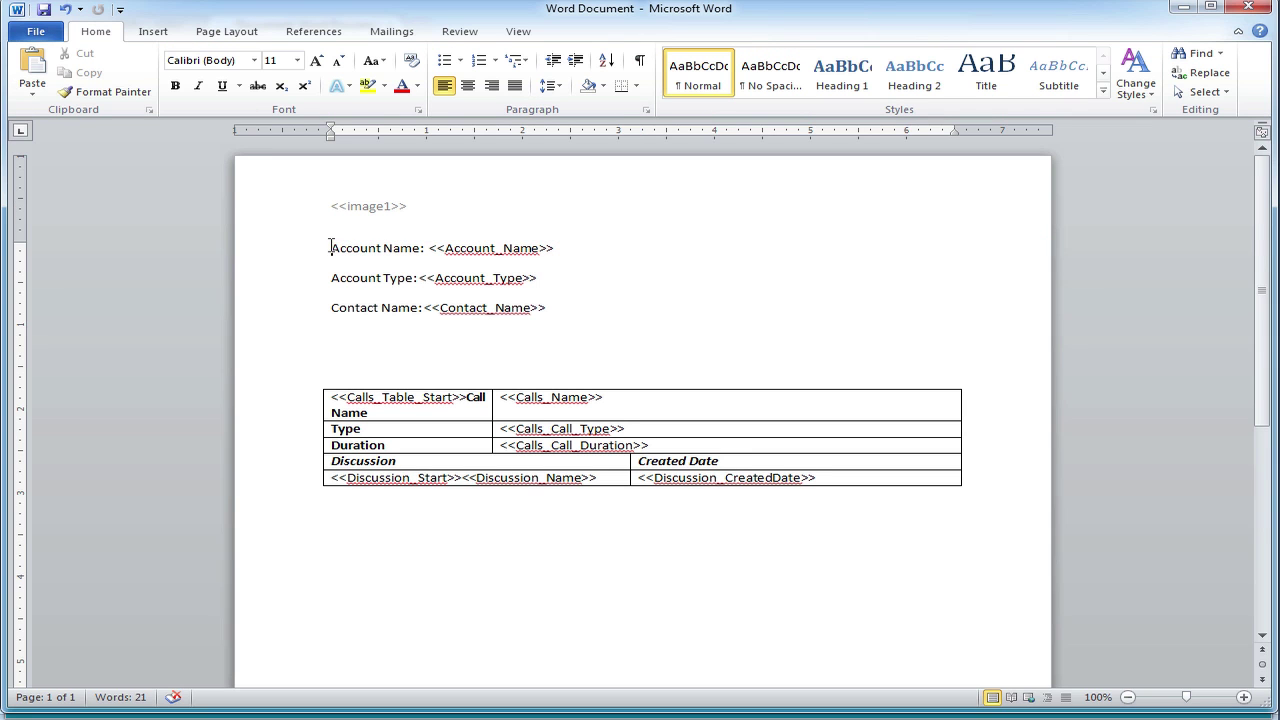
# Push the body text down with blank lines, save the template and close Word
pyautogui.press('Return')
pyautogui.press('Return')
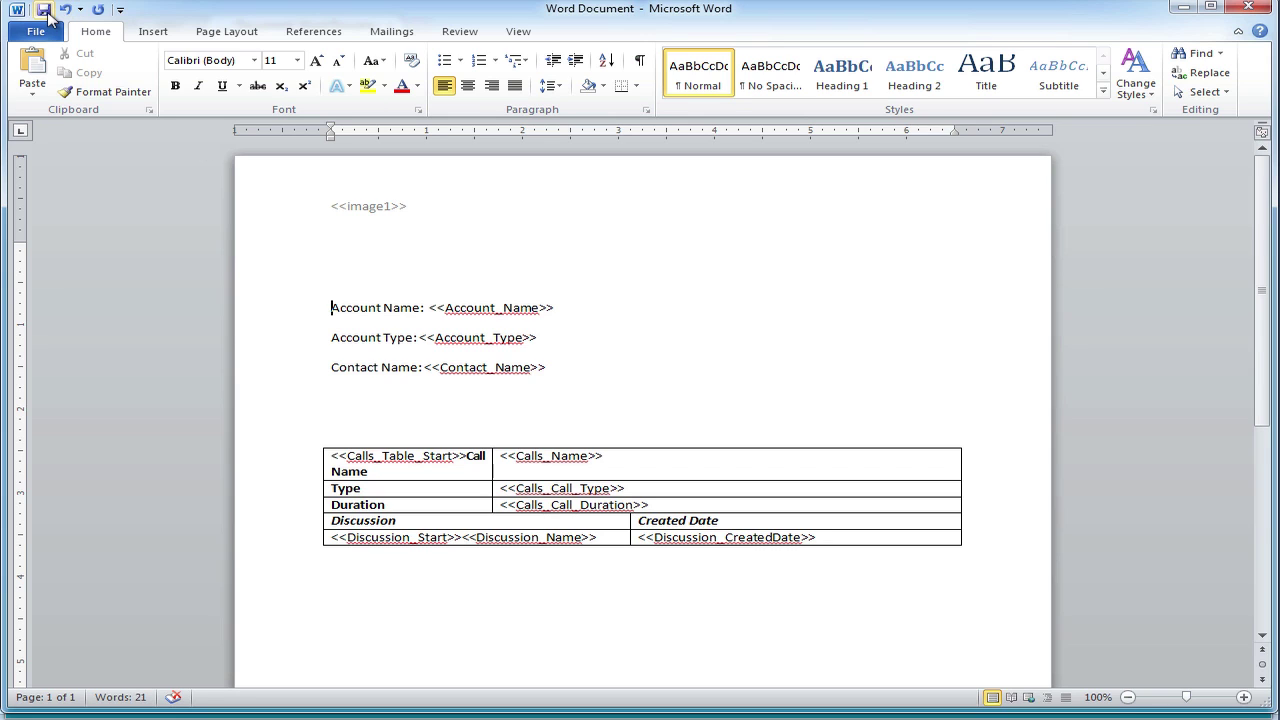
pyautogui.click(45, 14)
pyautogui.click(1265, 10)
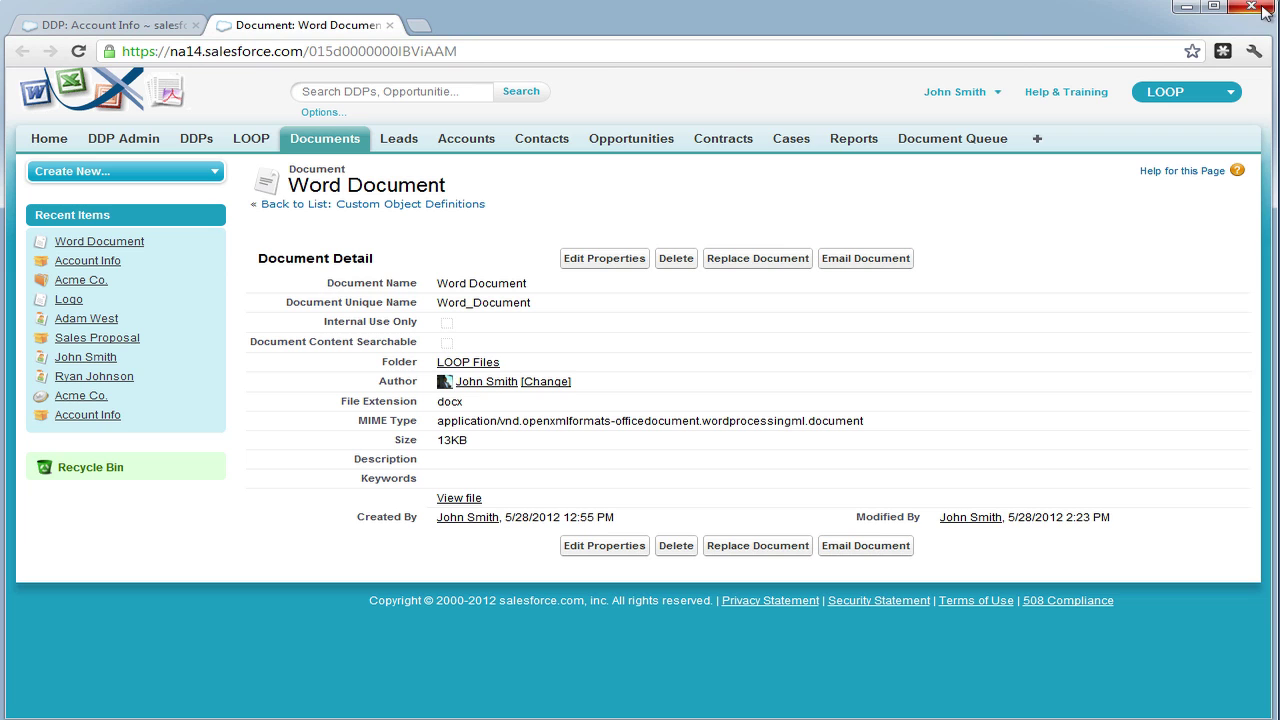
# Replace the stored template with the edited Word Document.docx from Downloads, then close the record
pyautogui.click(716, 258)
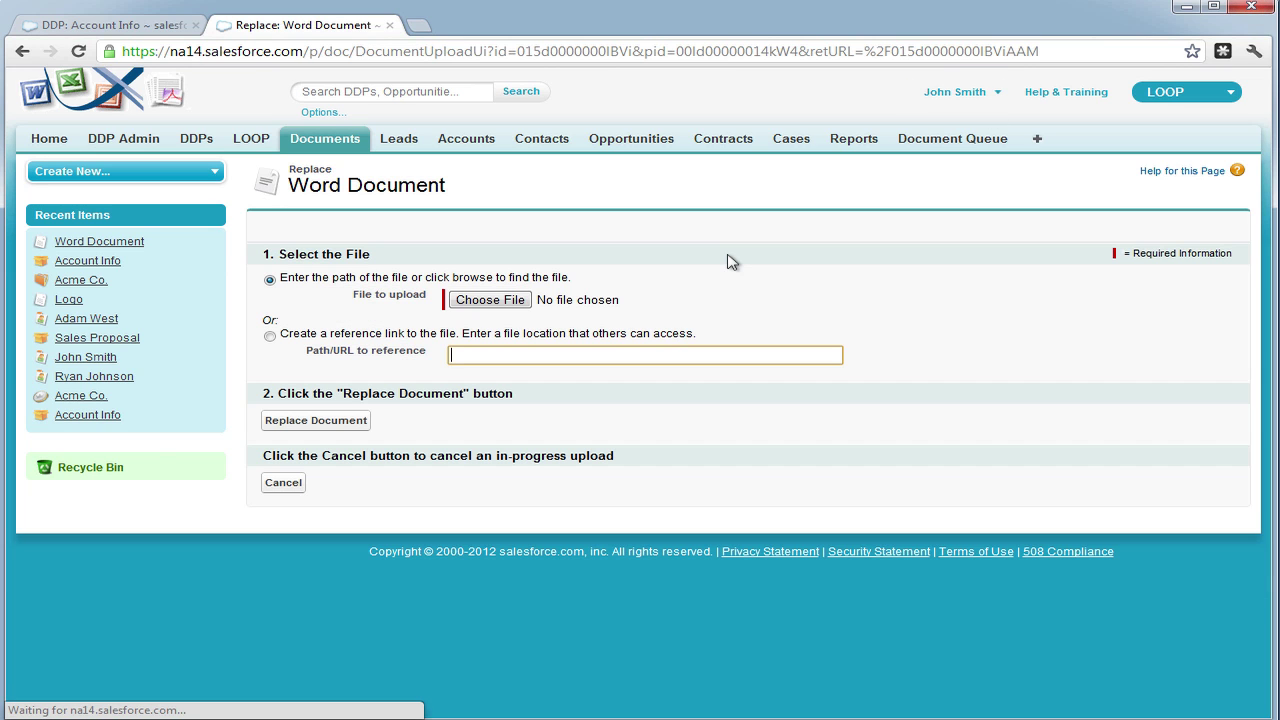
pyautogui.click(500, 302)
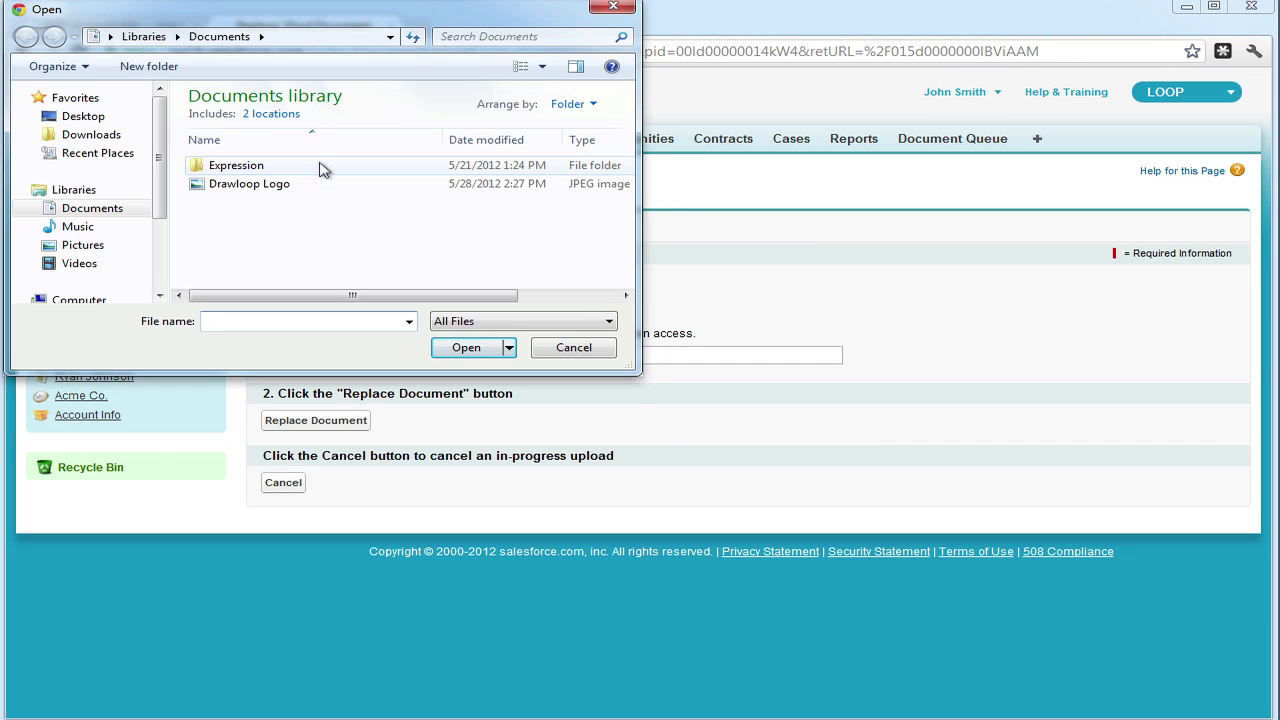
pyautogui.click(91, 134)
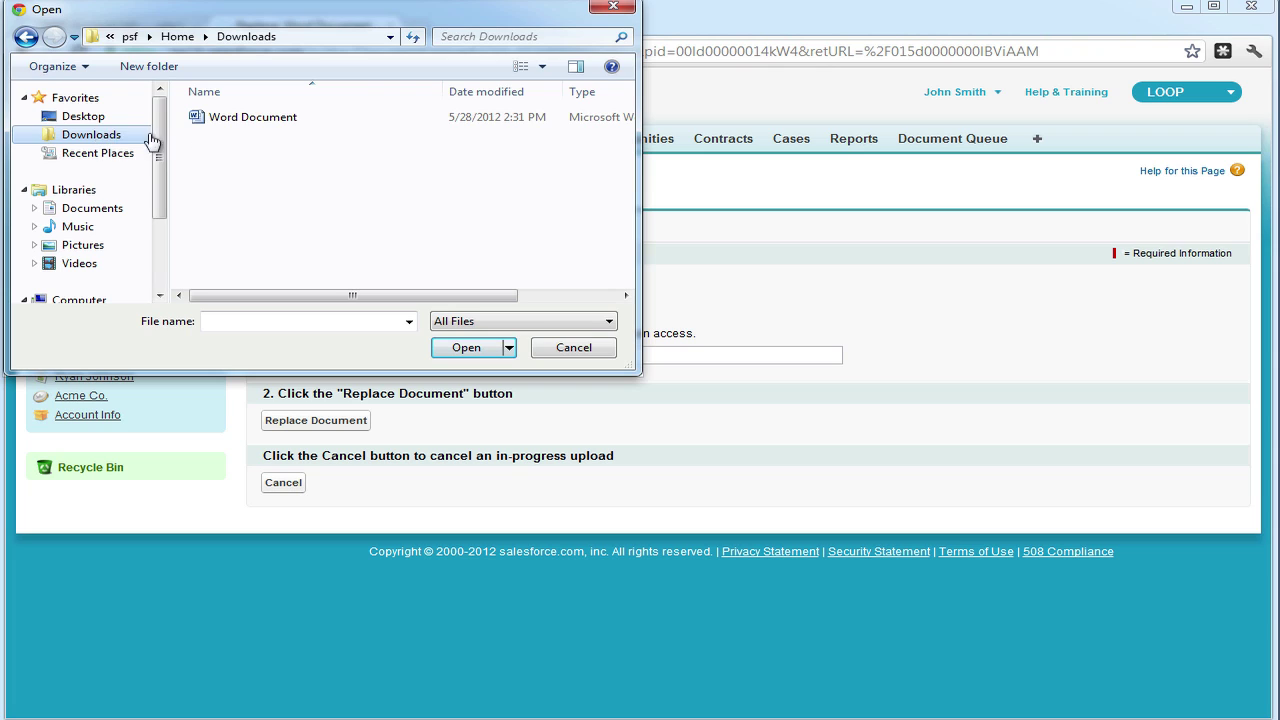
pyautogui.doubleClick(292, 120)
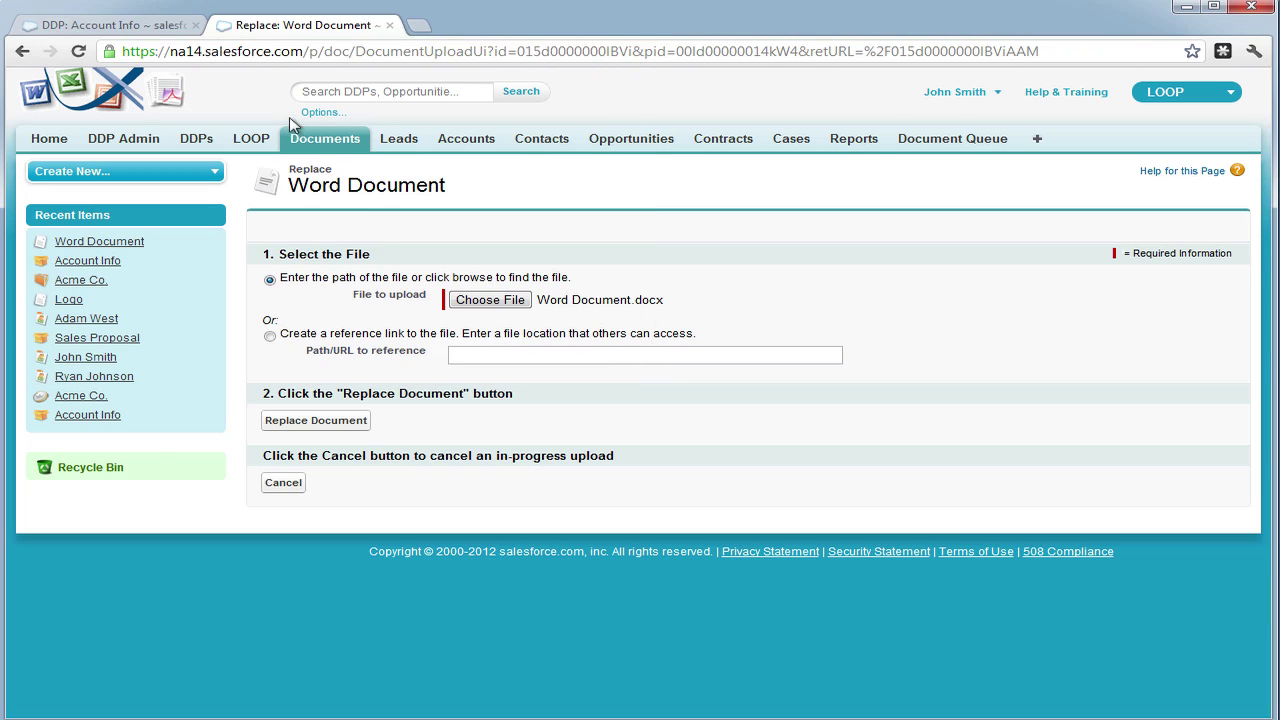
pyautogui.click(341, 427)
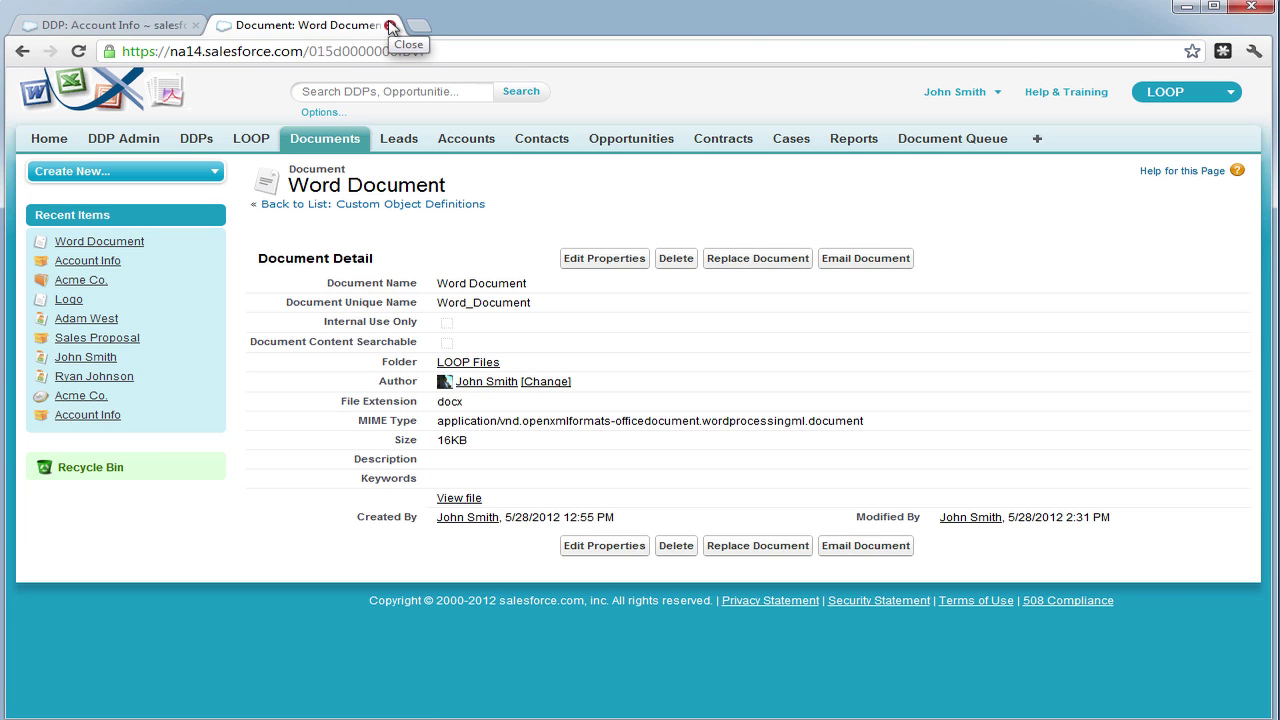
pyautogui.click(390, 25)
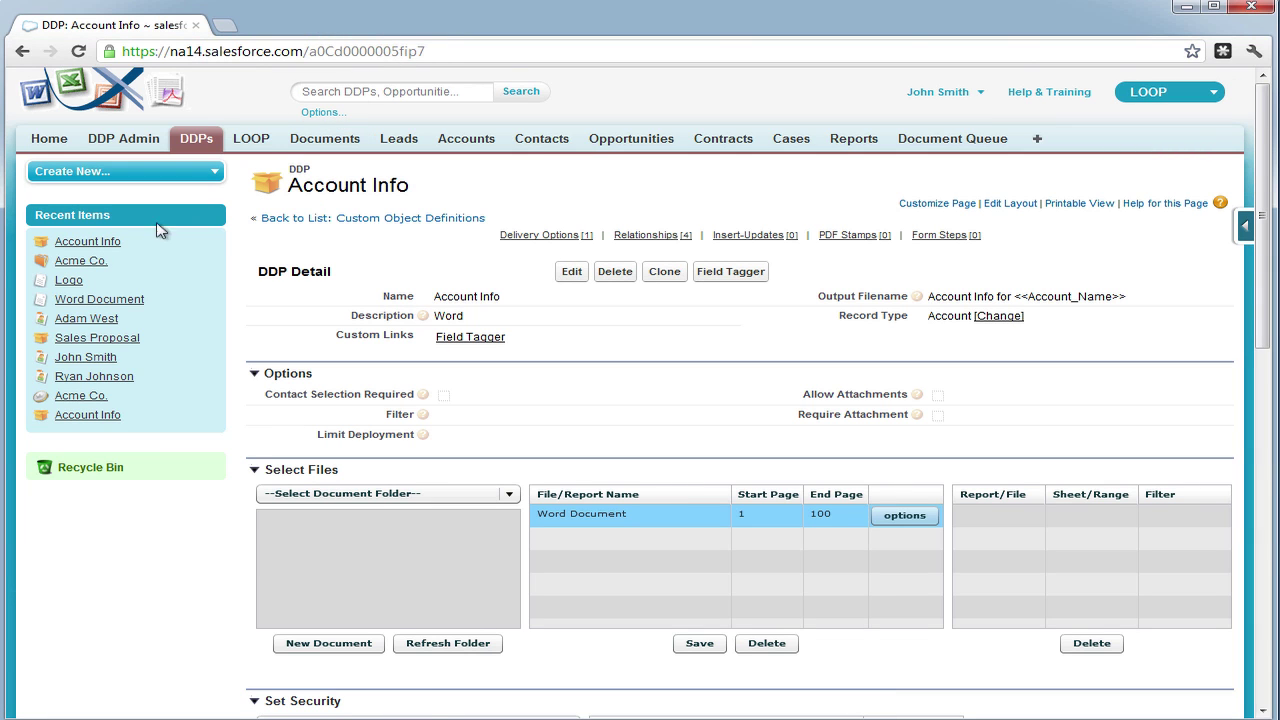
# Launch LOOPlus from Acme Co., check the image1 ID in the URL, pick a contact, and run
pyautogui.click(82, 262)
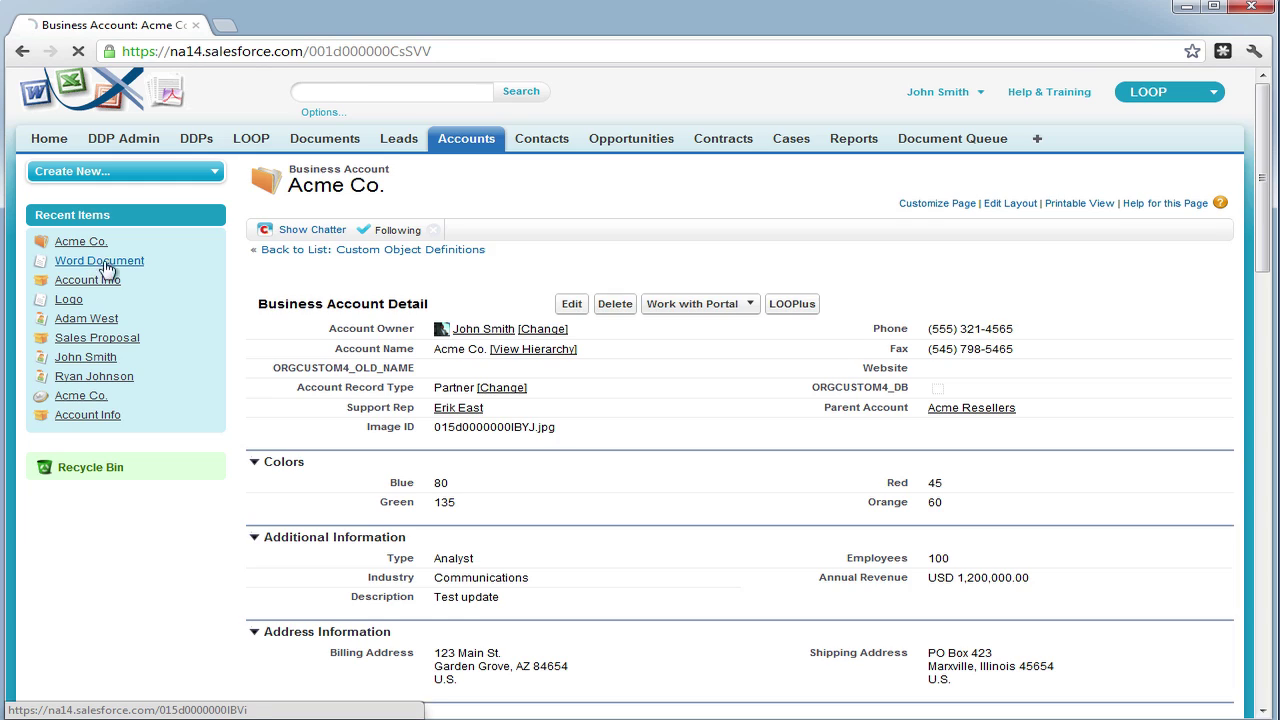
pyautogui.click(795, 306)
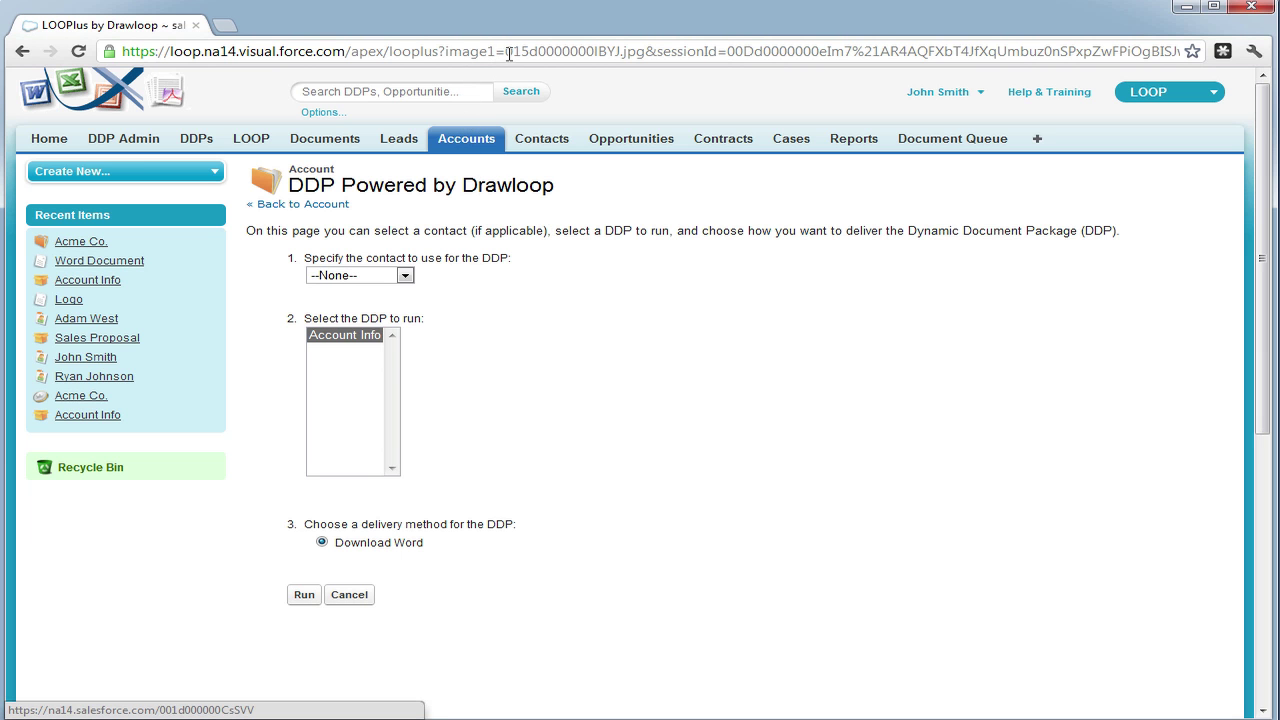
pyautogui.moveTo(508, 51); pyautogui.dragTo(631, 58)
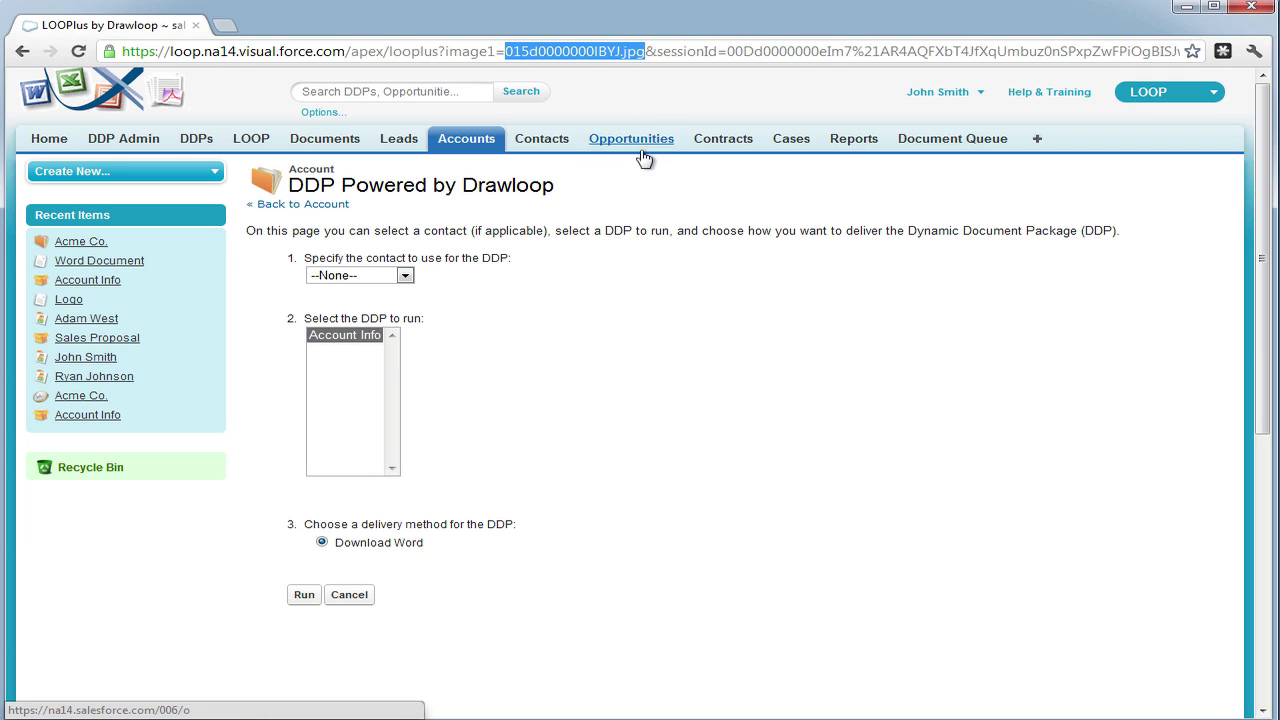
pyautogui.click(555, 314)
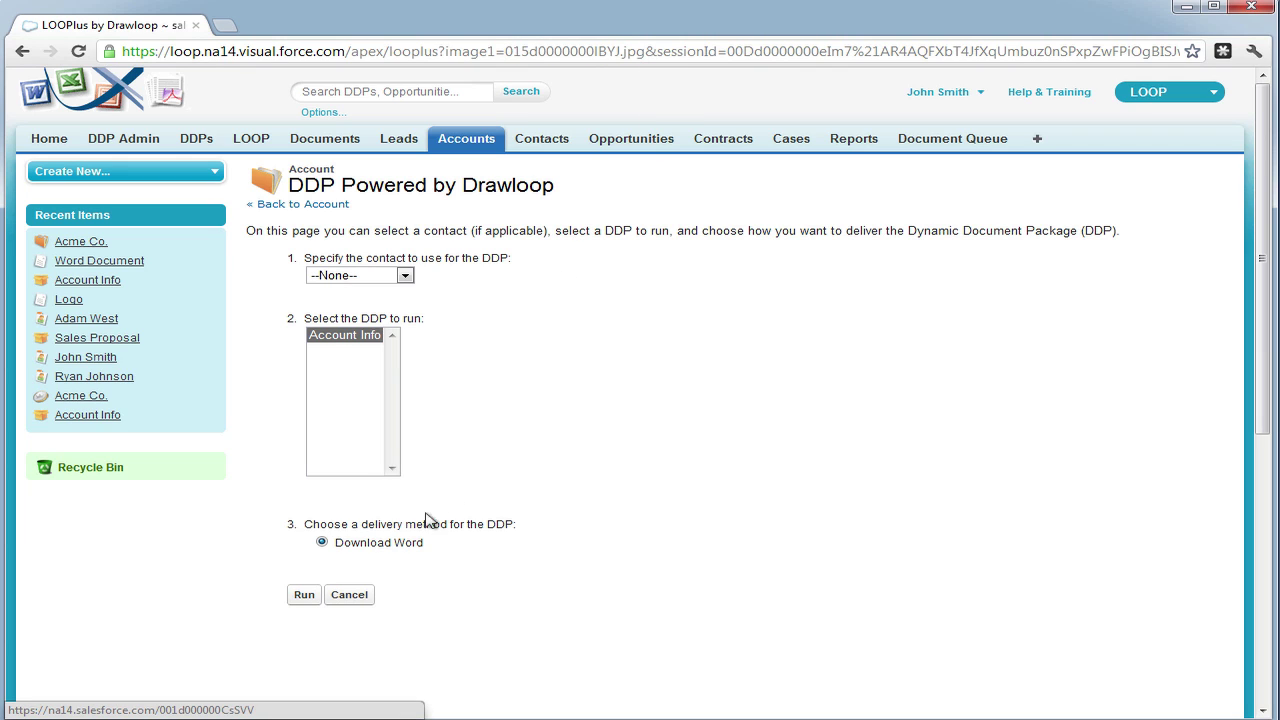
pyautogui.click(390, 278)
pyautogui.click(388, 333)
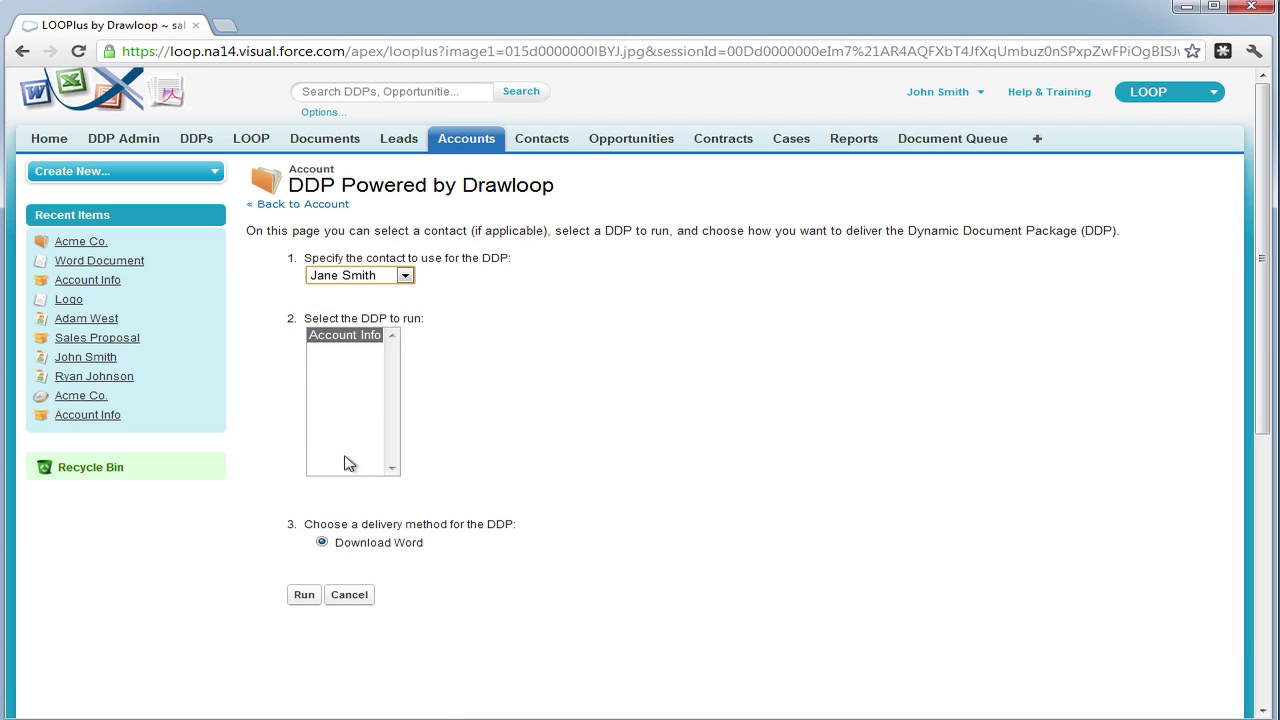
pyautogui.click(304, 594)
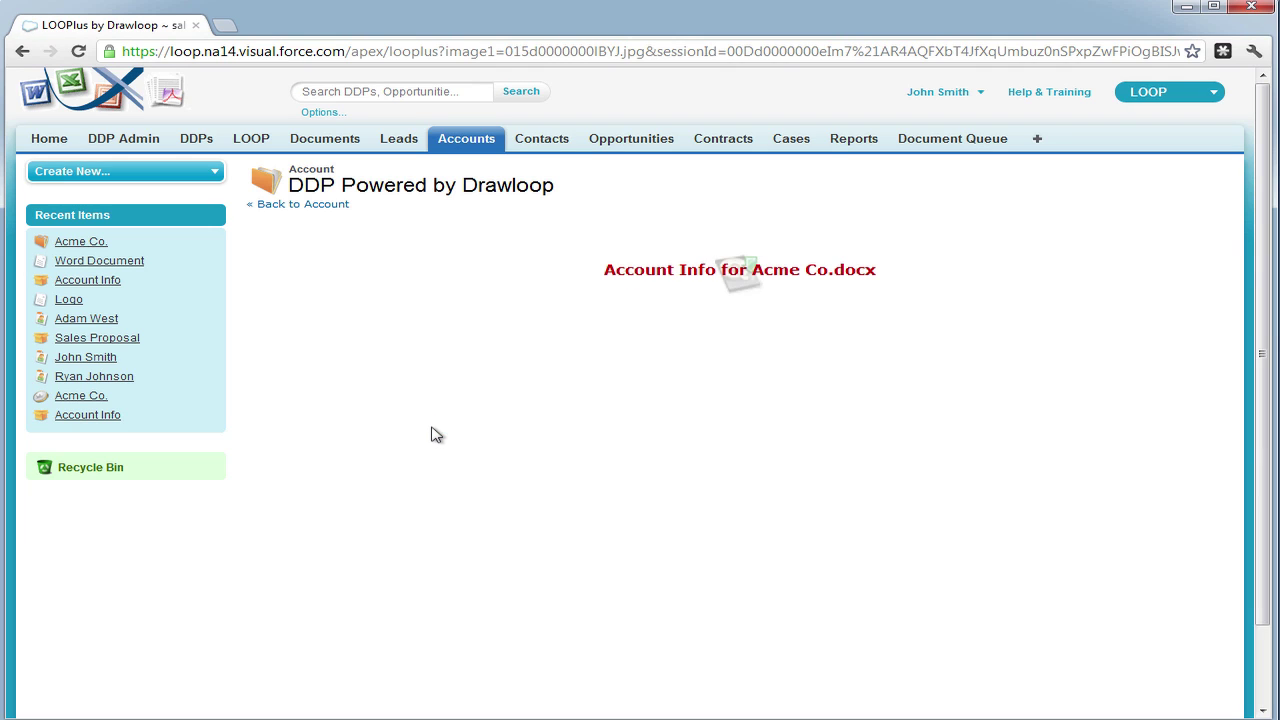
# Open the downloaded Account Info for Acme Co.docx in Word and inspect the header's Drawloop logo
pyautogui.click(725, 270)
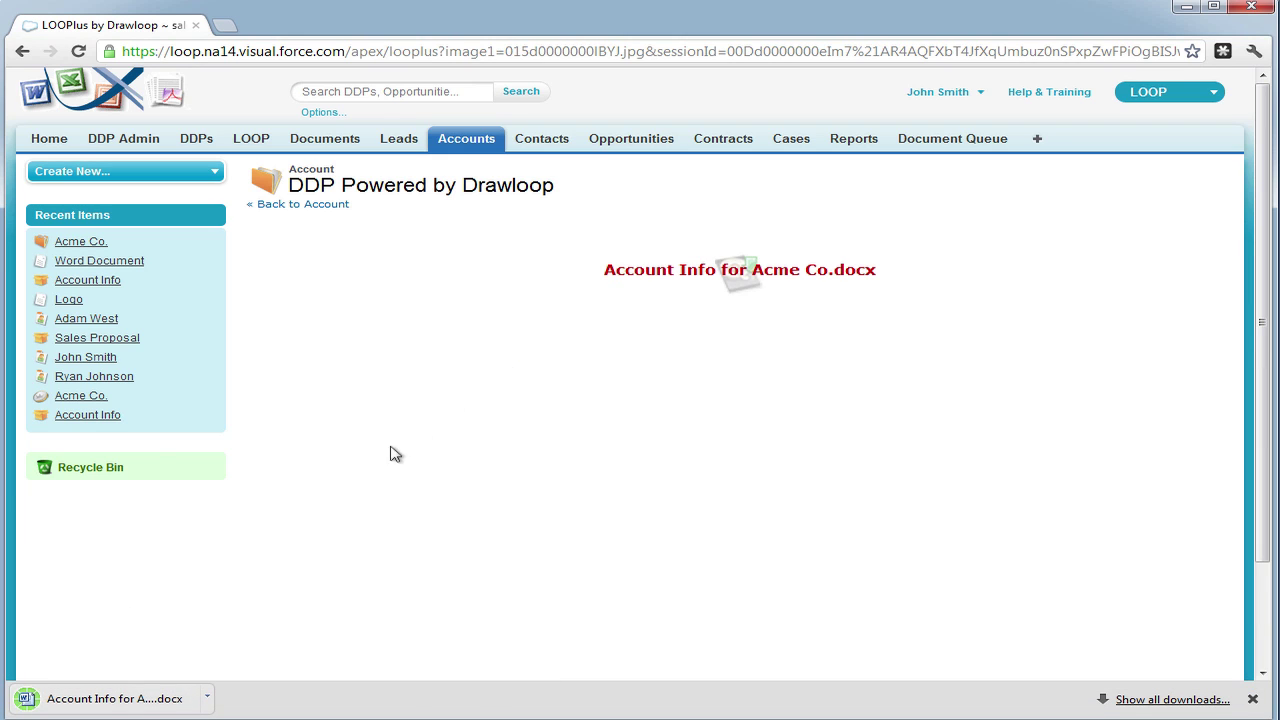
pyautogui.click(150, 698)
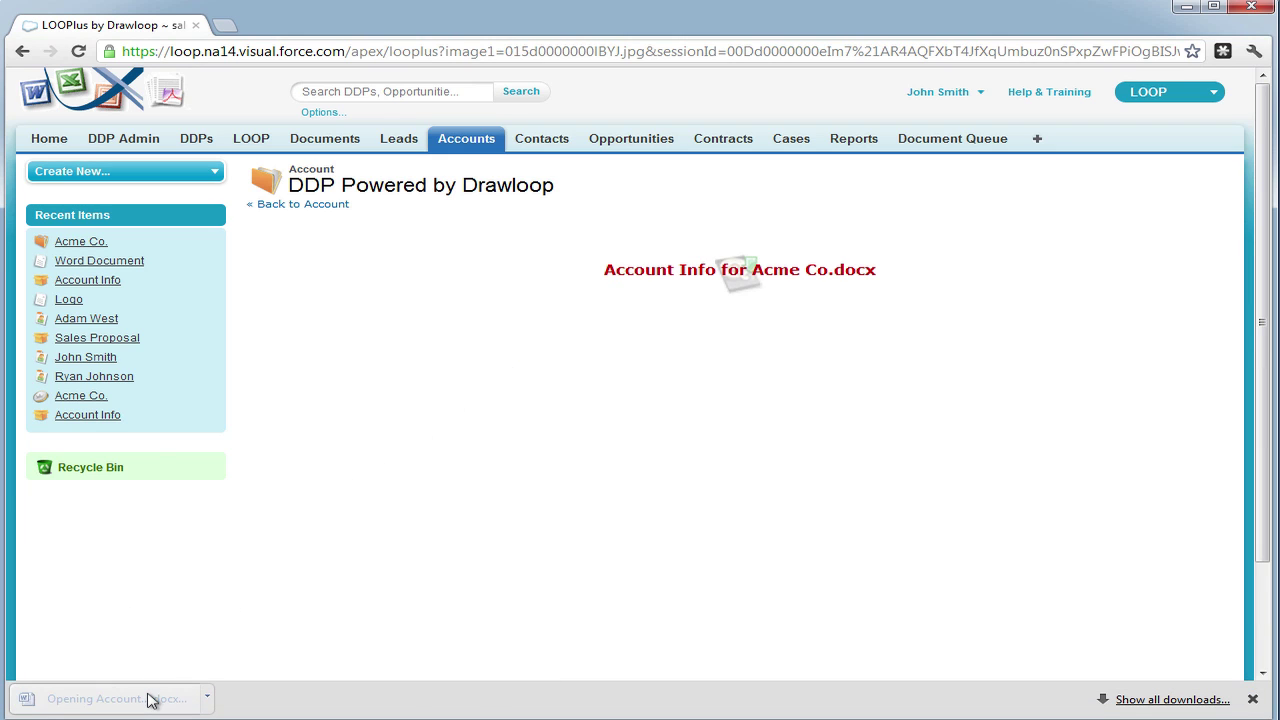
pyautogui.click(1185, 12)
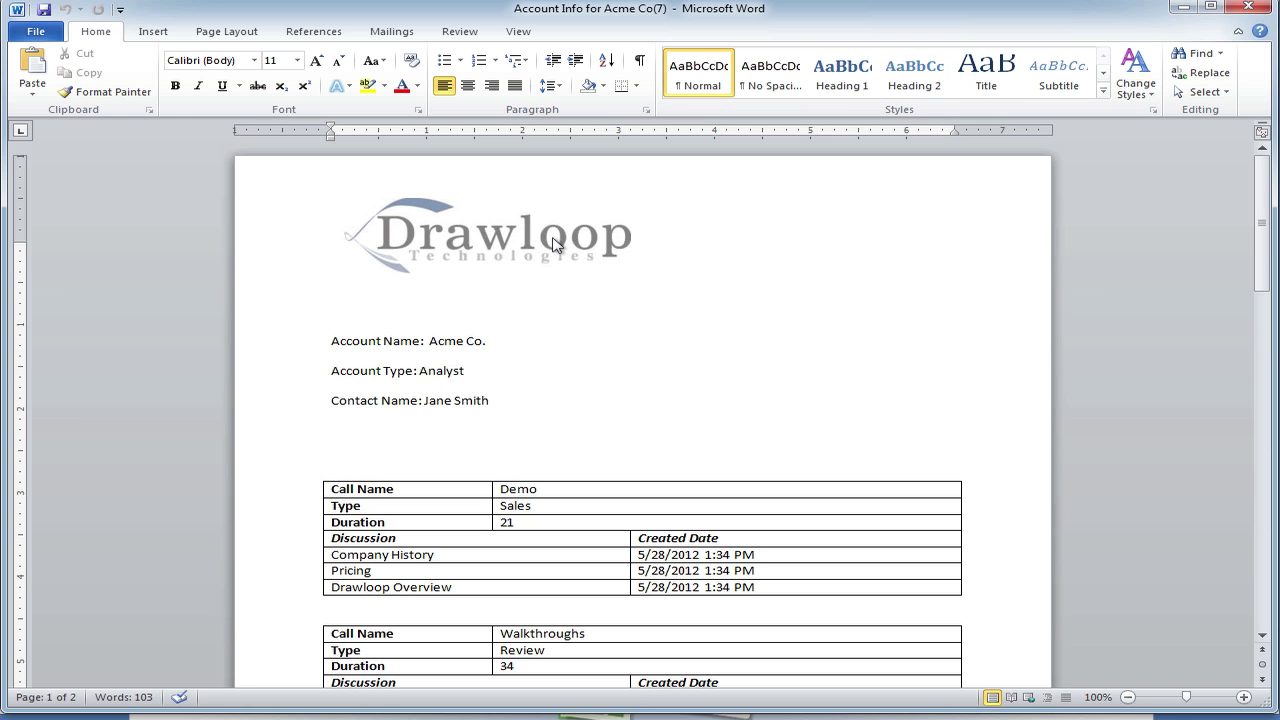
pyautogui.doubleClick(556, 244)
pyautogui.click(556, 244)
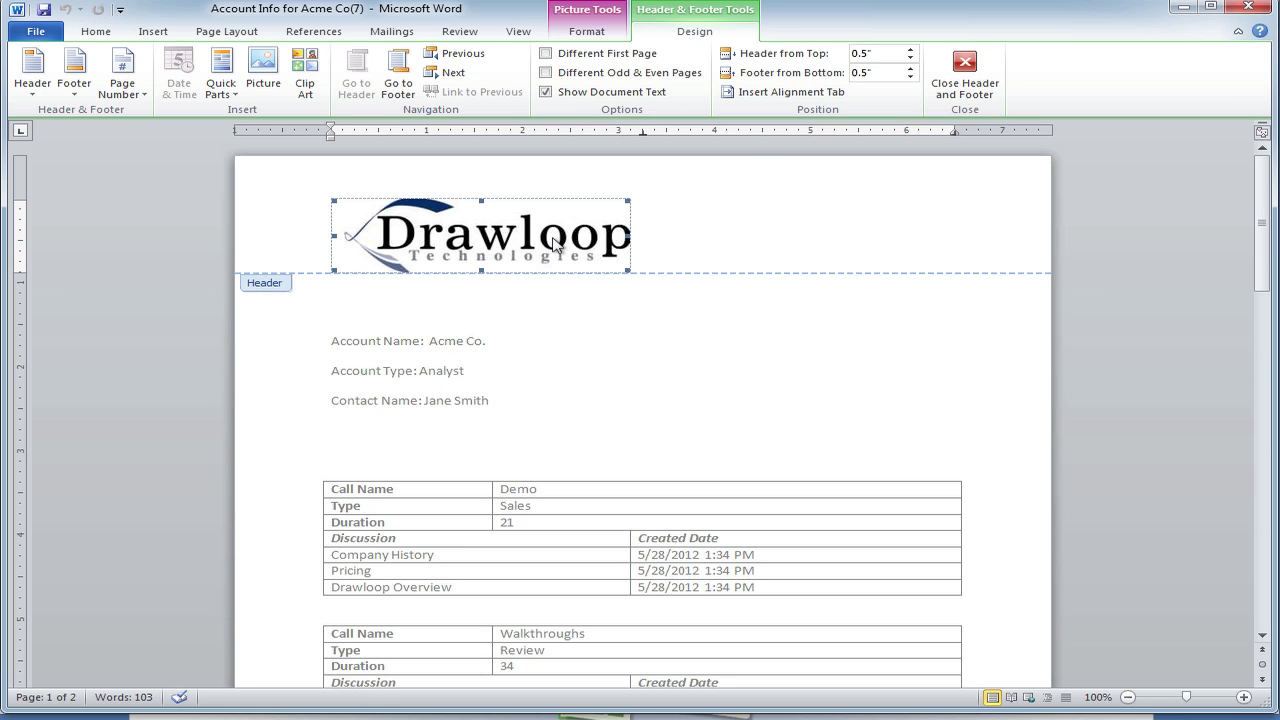
pyautogui.doubleClick(588, 338)
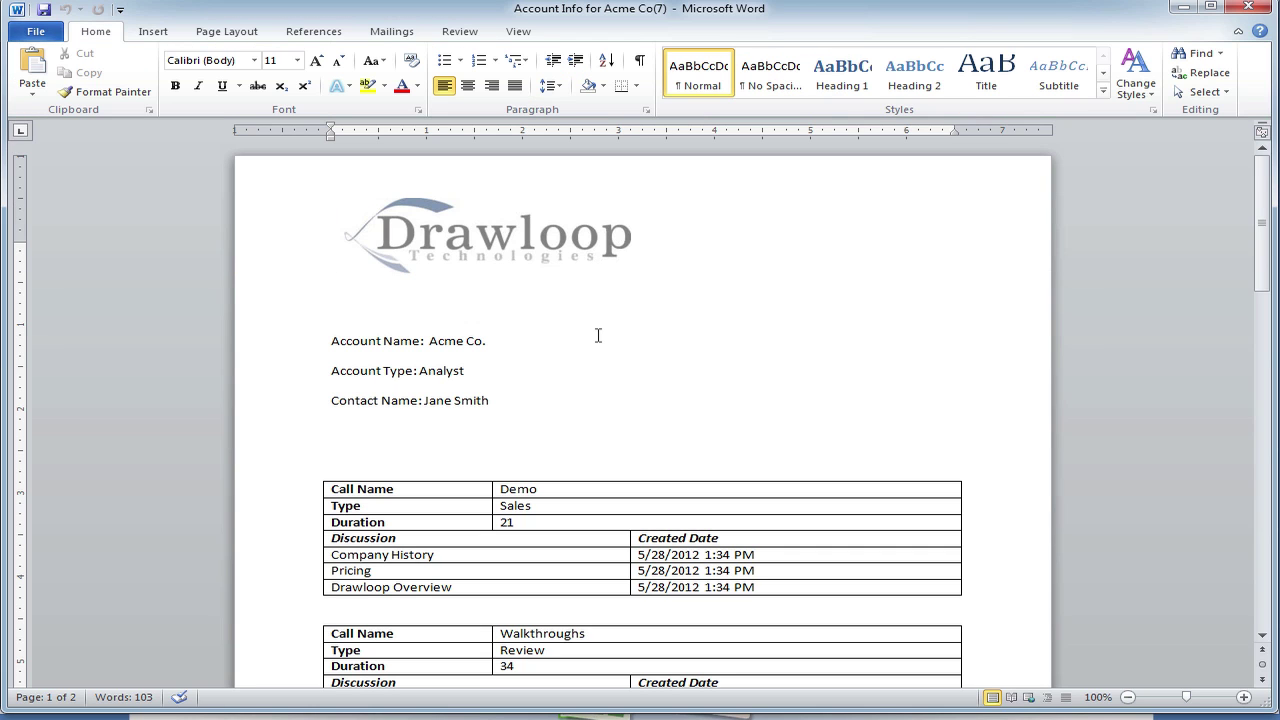